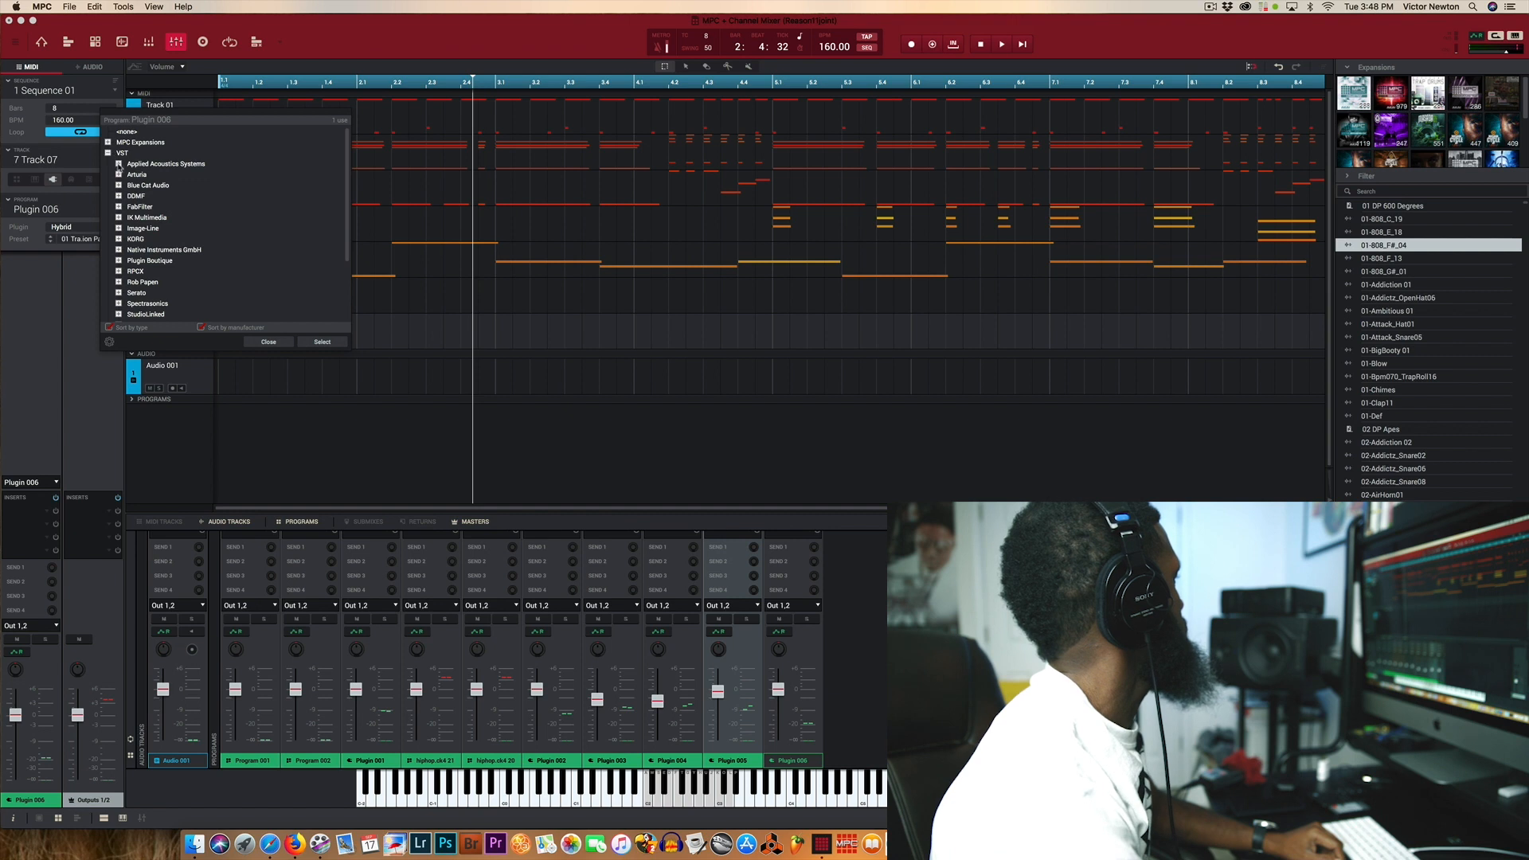
Step: Load Blue Cat Audio's BC PatchWork Synth as the Plugin 006 instrument on Track 07 and open its editor over the track area
{"action": "left_click", "coordinate": [119, 185]}
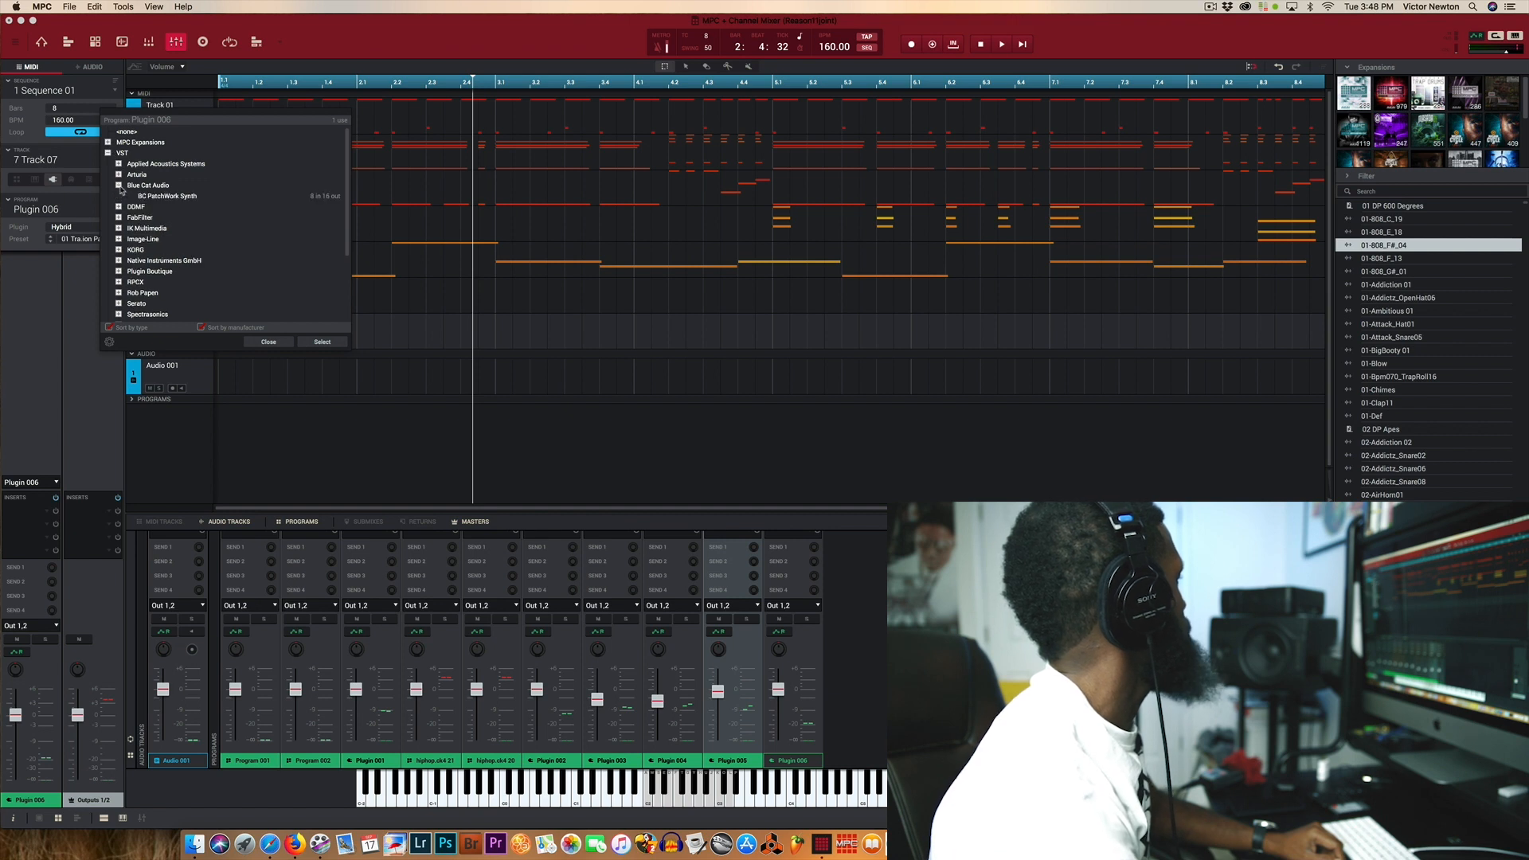
{"action": "left_click", "coordinate": [164, 200]}
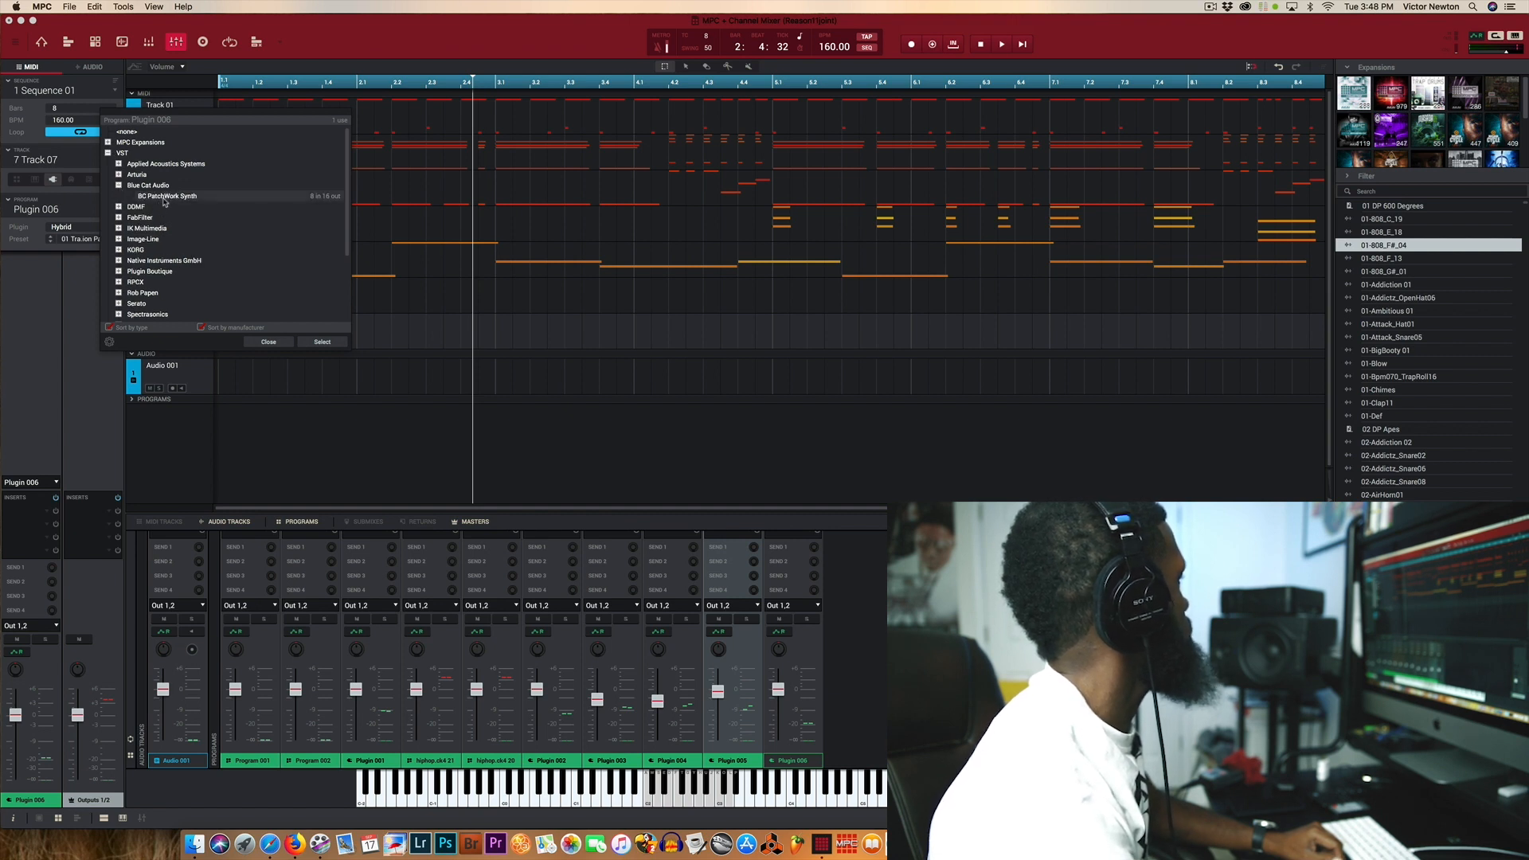
{"action": "double_click", "coordinate": [164, 197]}
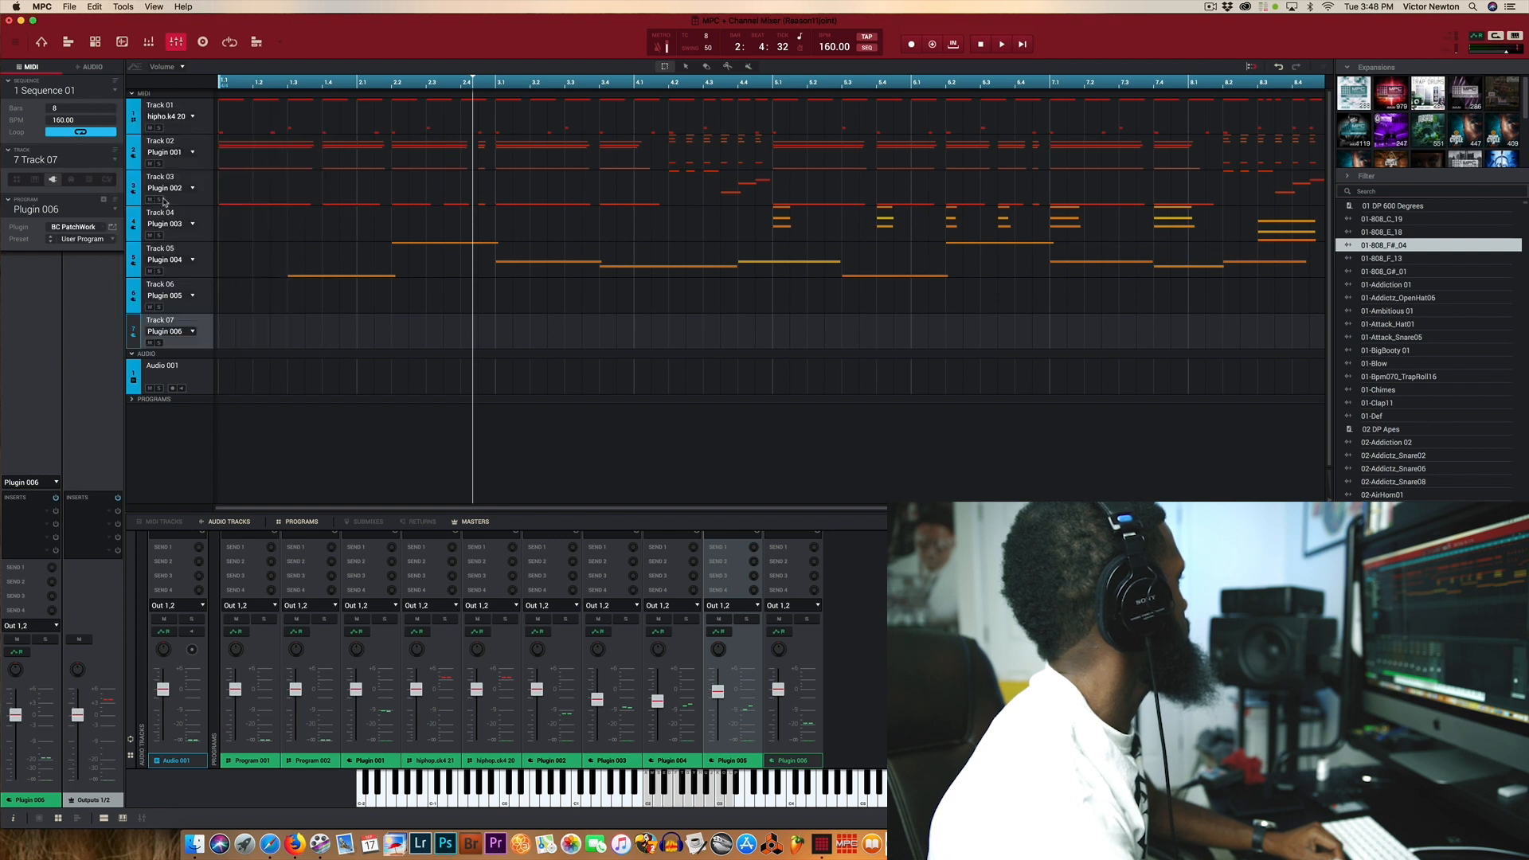
{"action": "left_click", "coordinate": [112, 229]}
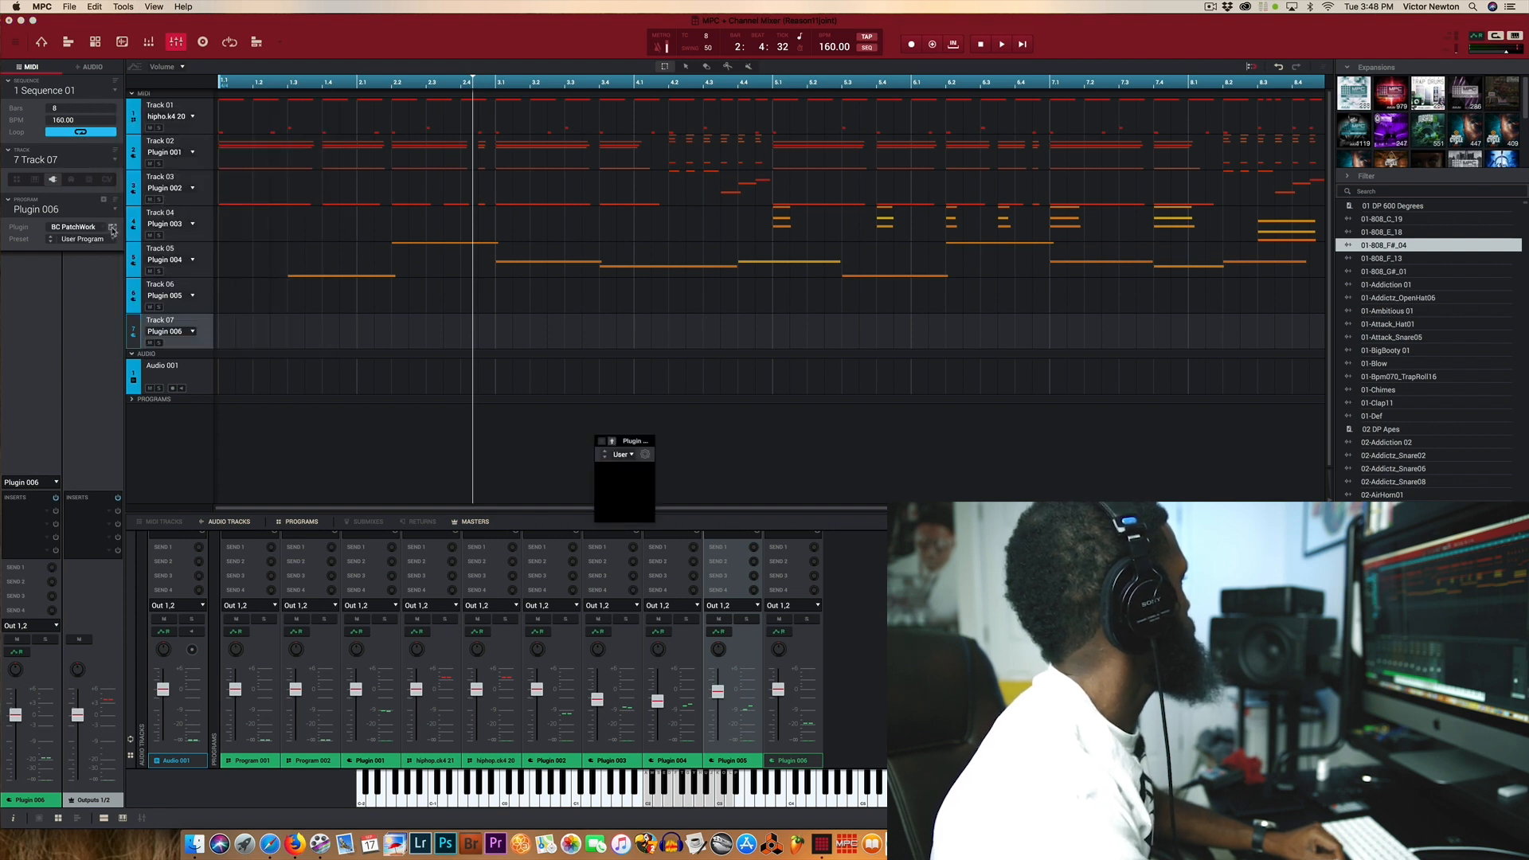
{"action": "left_click_drag", "start_coordinate": [704, 444], "coordinate": [686, 267]}
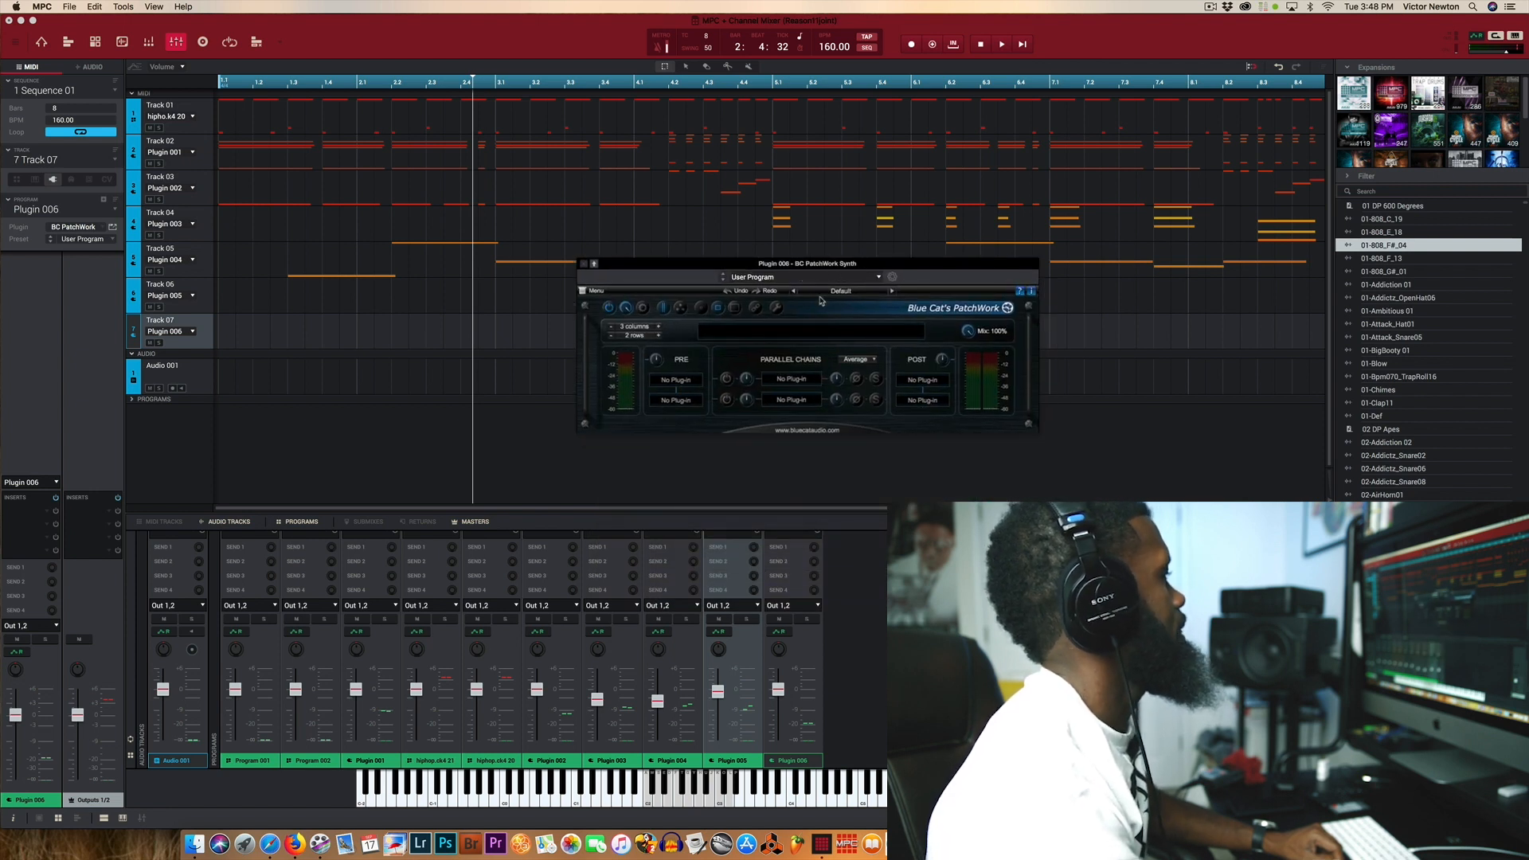
Step: Load Reason Rack Plugin.vst3 as a VST3 into the first PRE slot of PatchWork, choosing Reason Rack Plugin as the plug-in to insert
{"action": "left_click", "coordinate": [679, 382]}
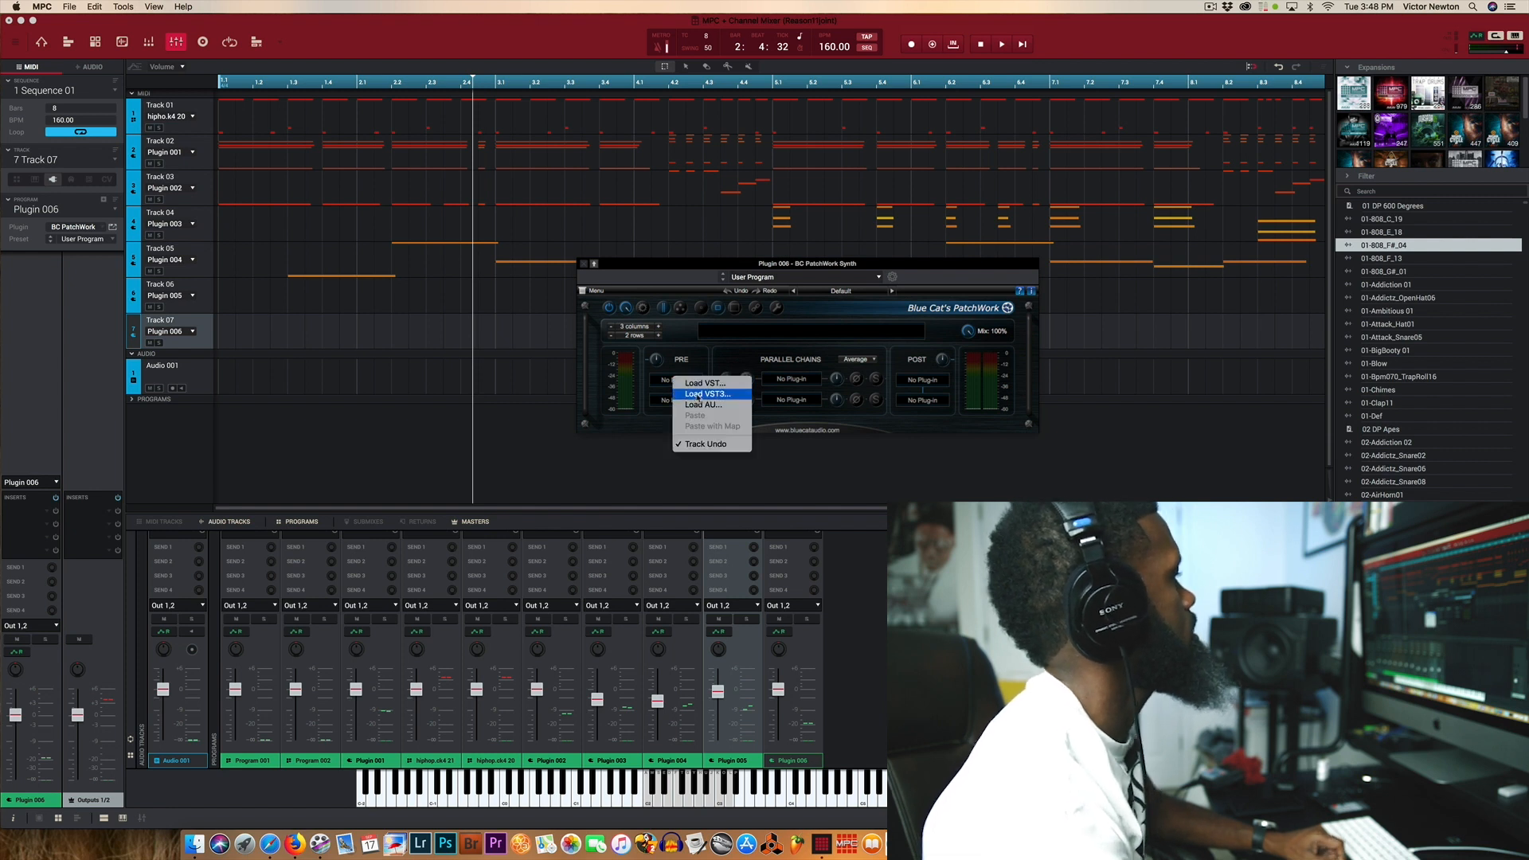
{"action": "left_click", "coordinate": [697, 394]}
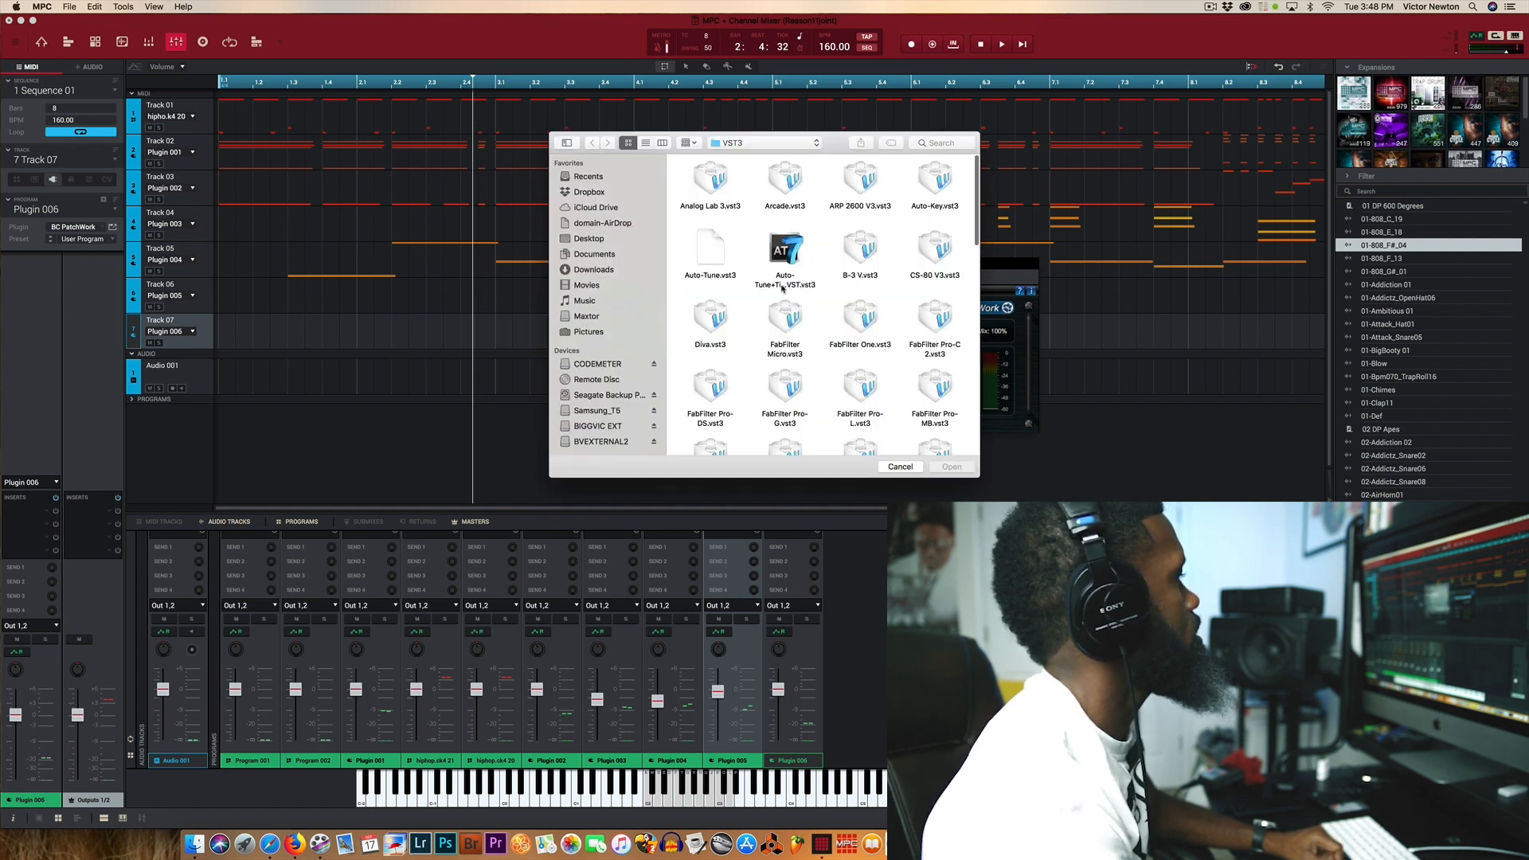
{"action": "scroll", "coordinate": [782, 288], "scroll_direction": "down", "scroll_amount": 5}
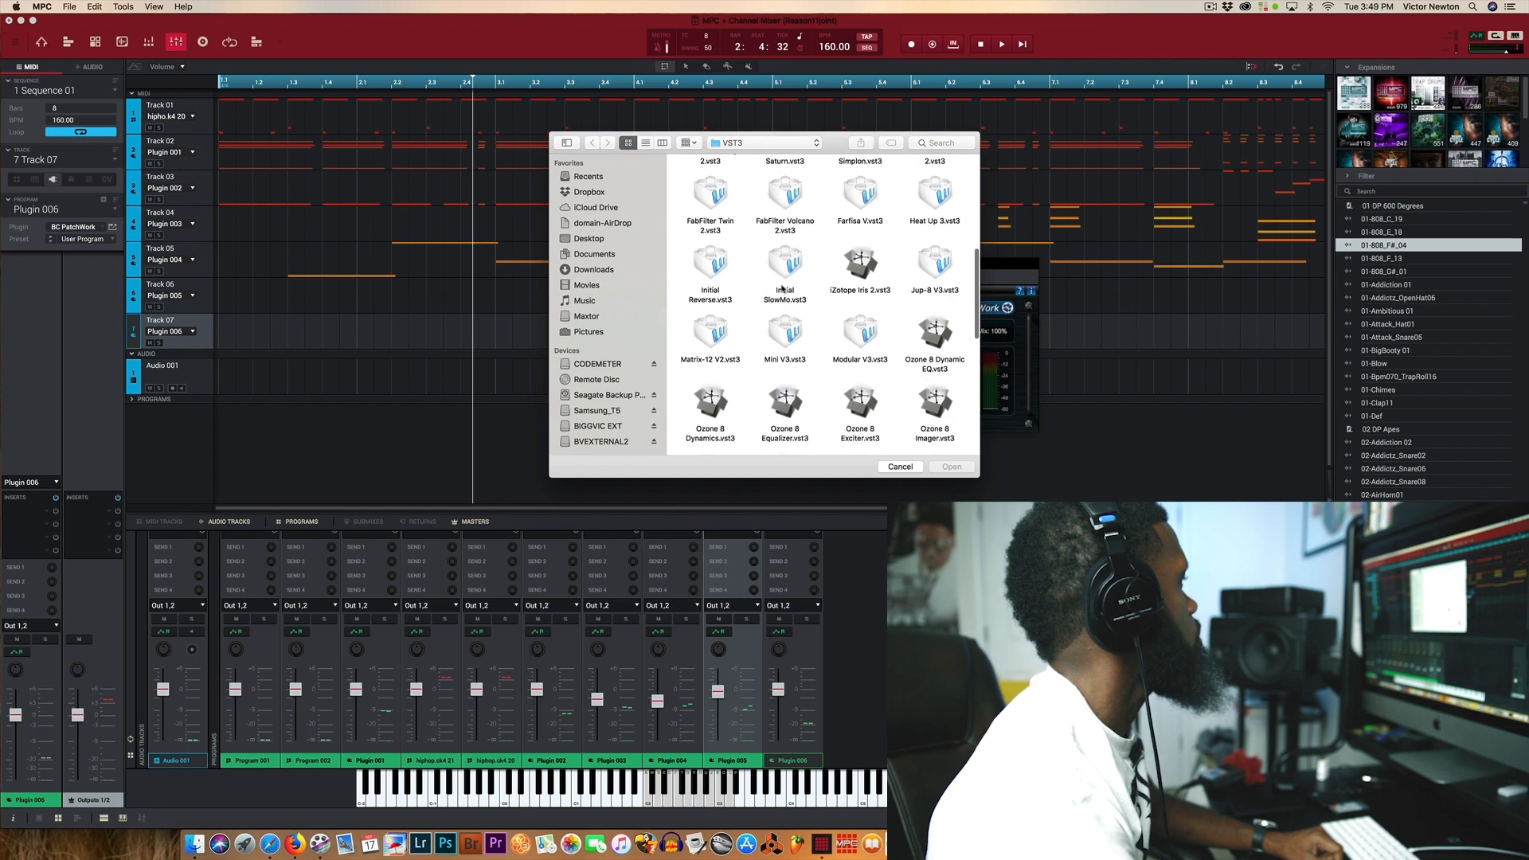
{"action": "scroll", "coordinate": [781, 288], "scroll_direction": "down", "scroll_amount": 8}
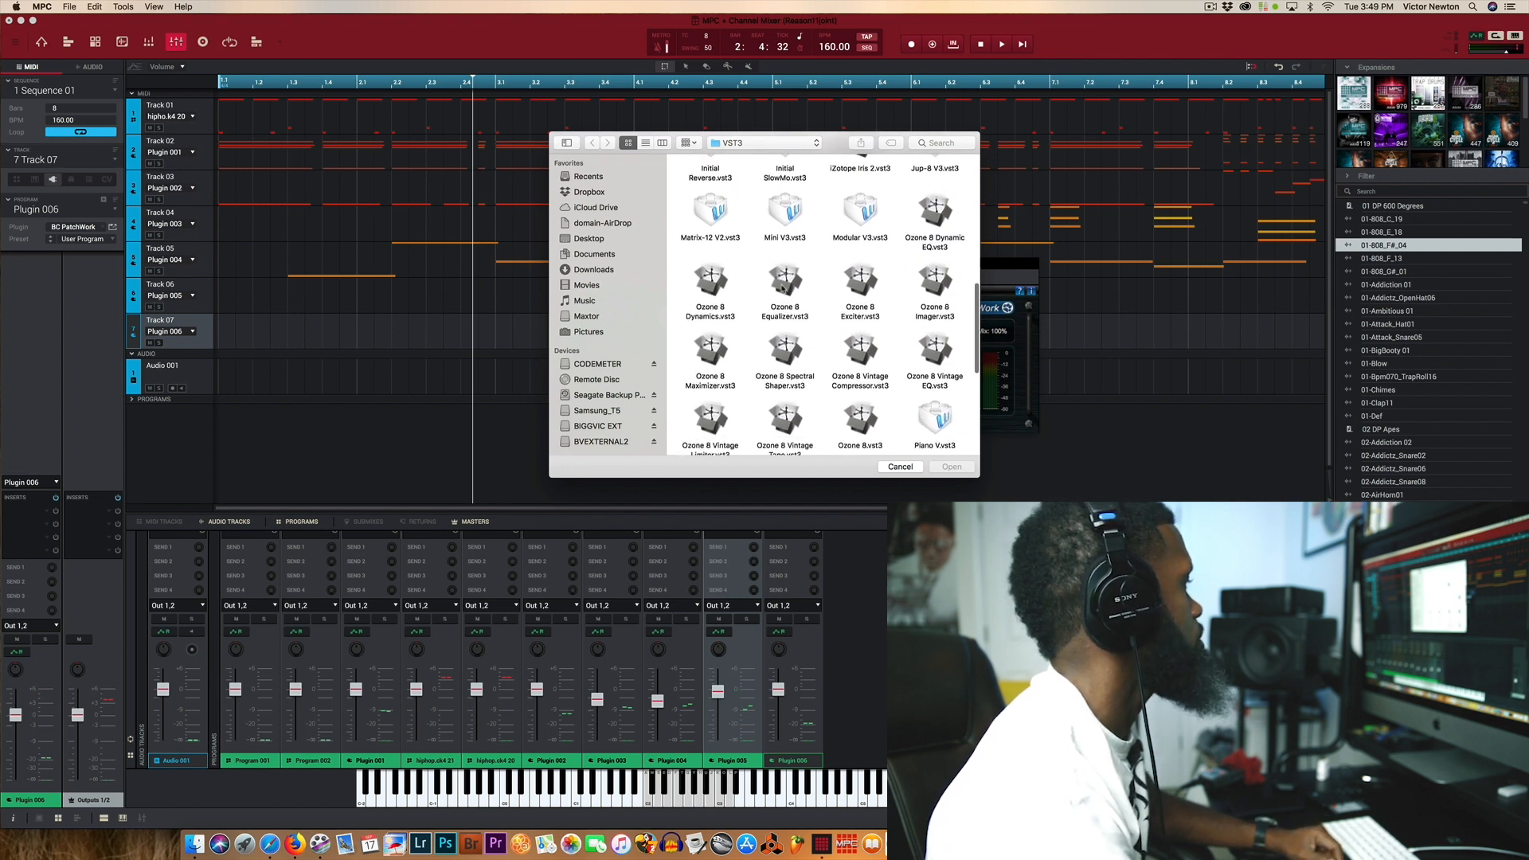
{"action": "scroll", "coordinate": [781, 288], "scroll_direction": "down", "scroll_amount": 2}
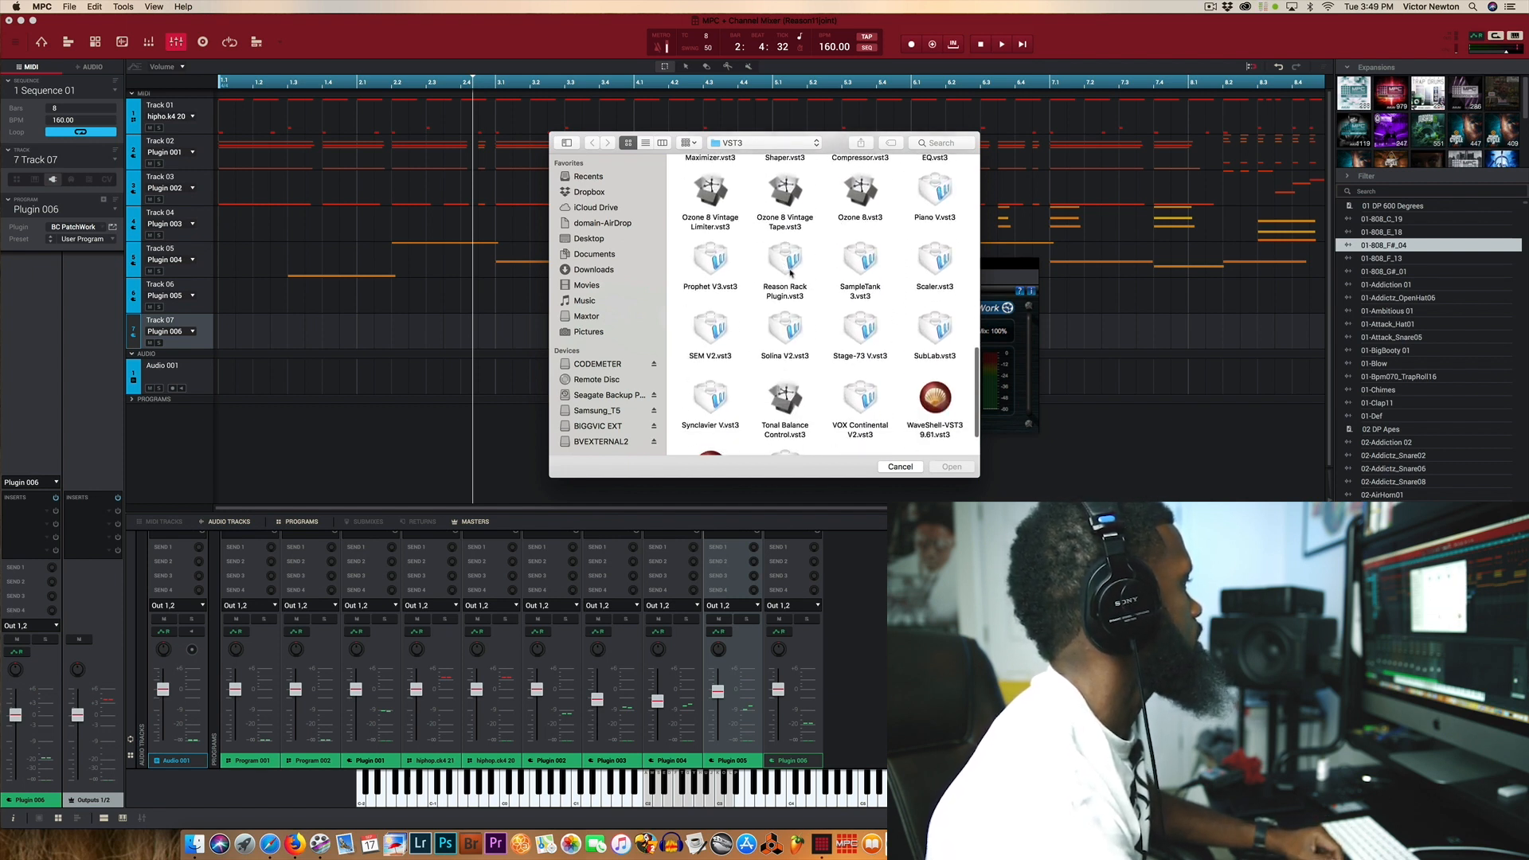
{"action": "left_click", "coordinate": [789, 273]}
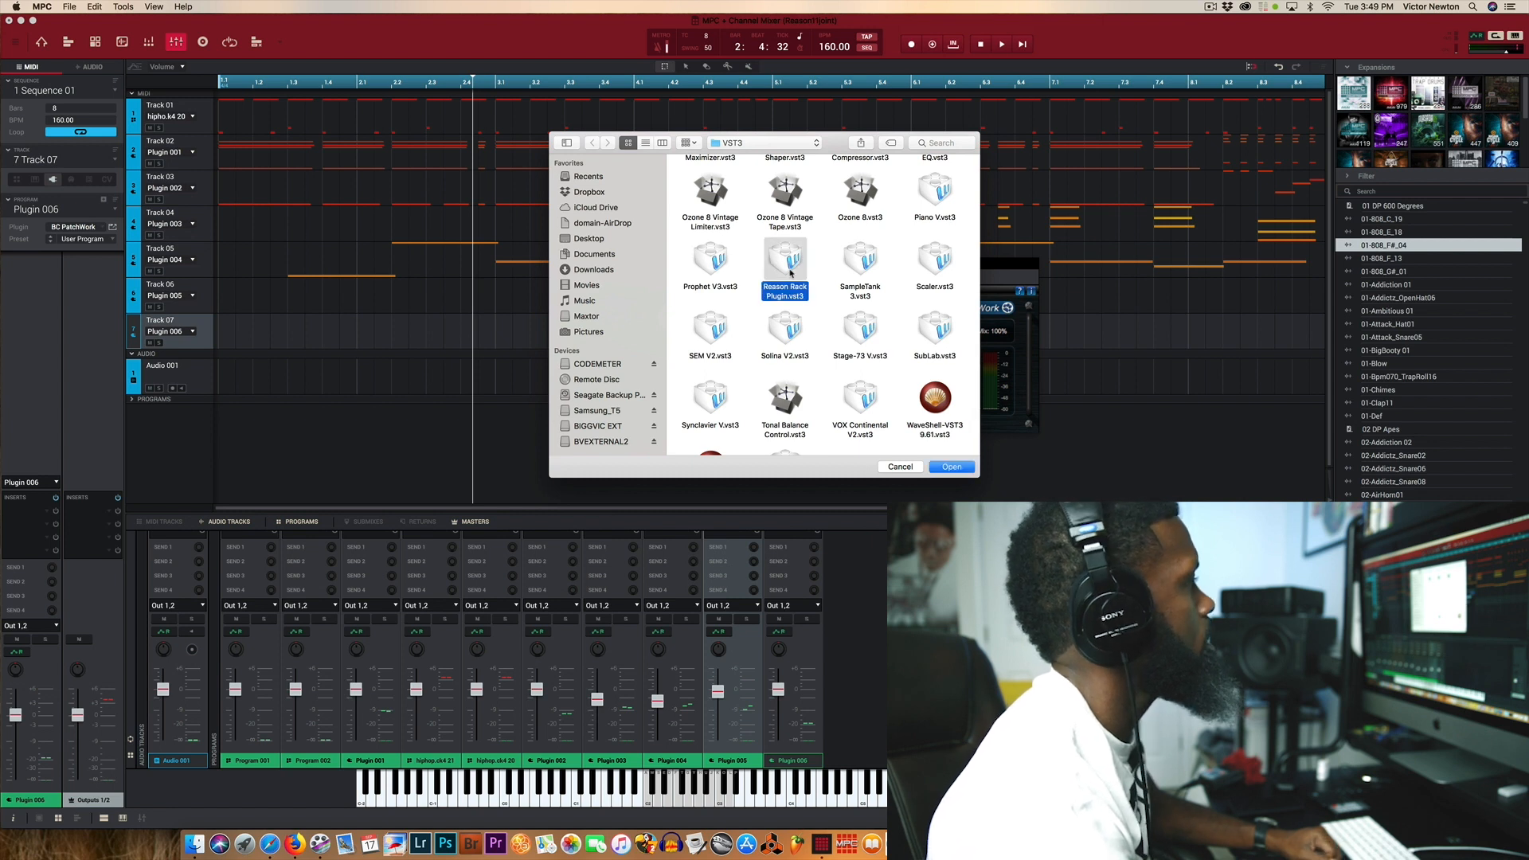
{"action": "left_click", "coordinate": [947, 468]}
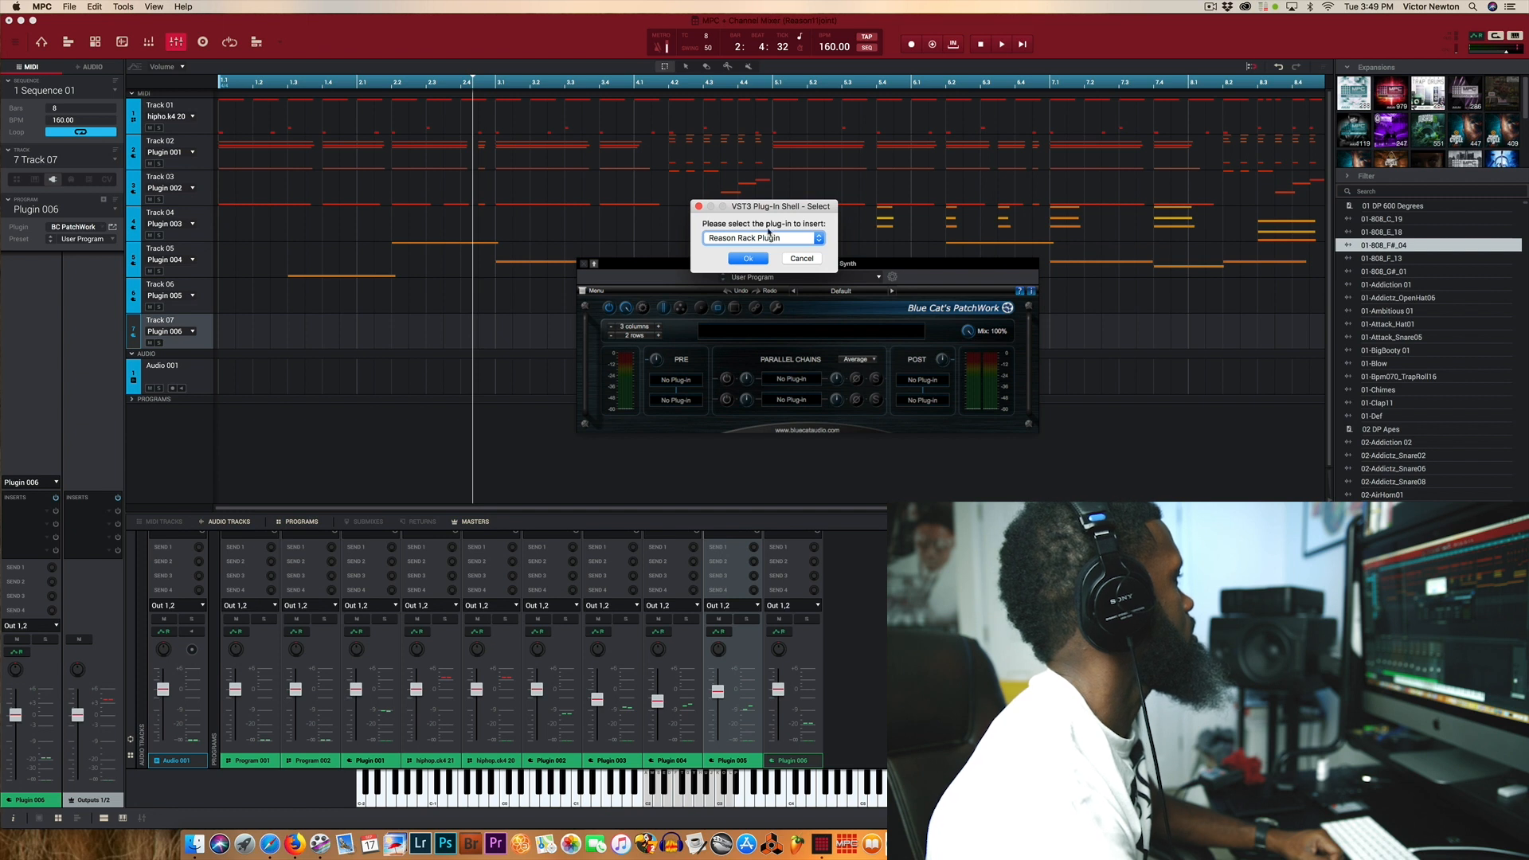
{"action": "left_click", "coordinate": [748, 259]}
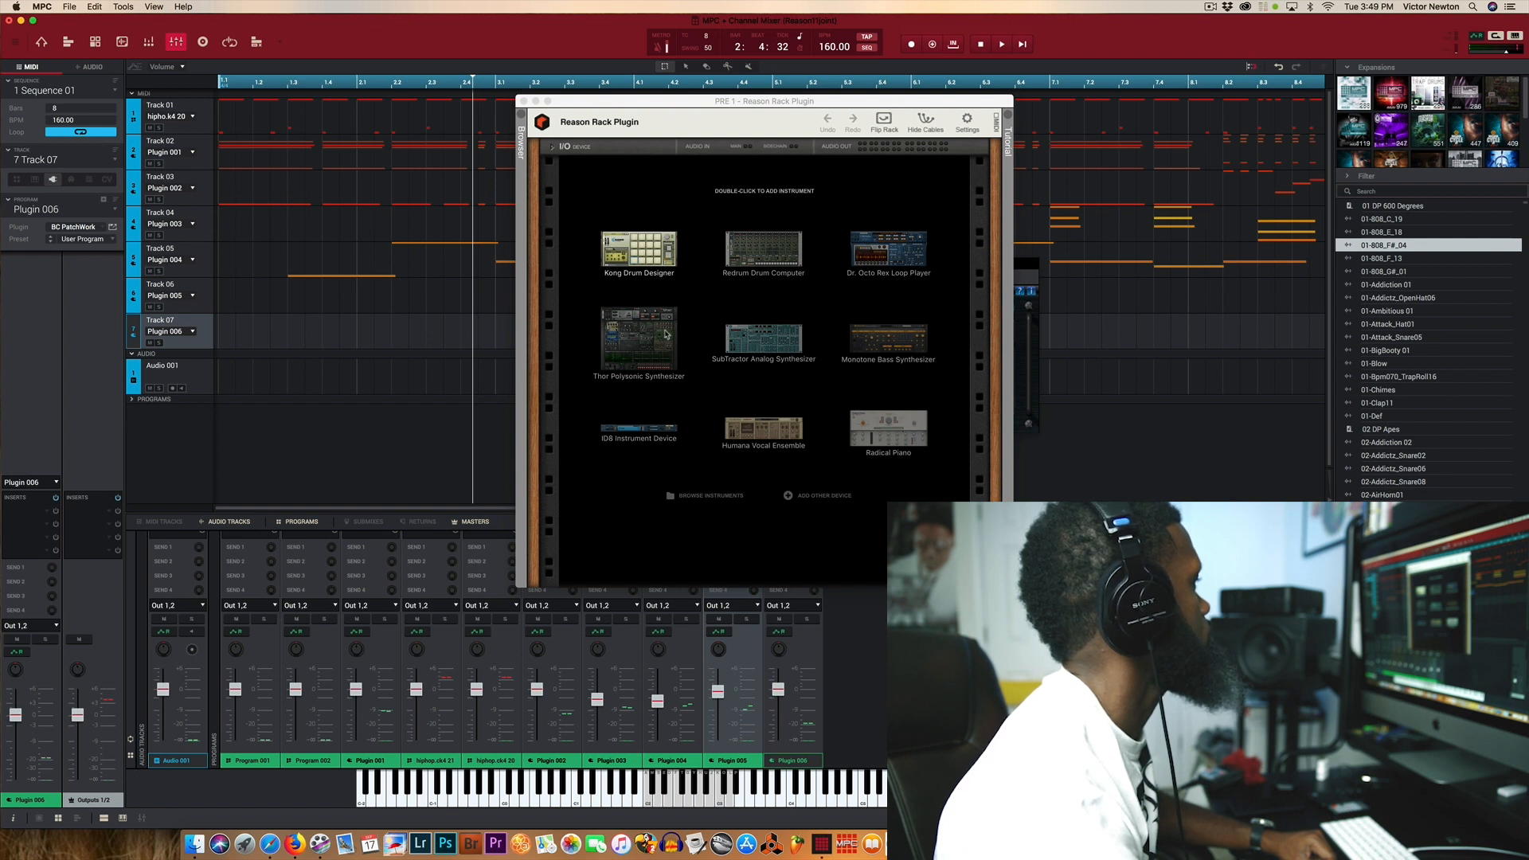
Step: Add a SubTractor Analog Synthesizer to the Reason rack and look through the rack browser's built-in instruments
{"action": "double_click", "coordinate": [778, 348]}
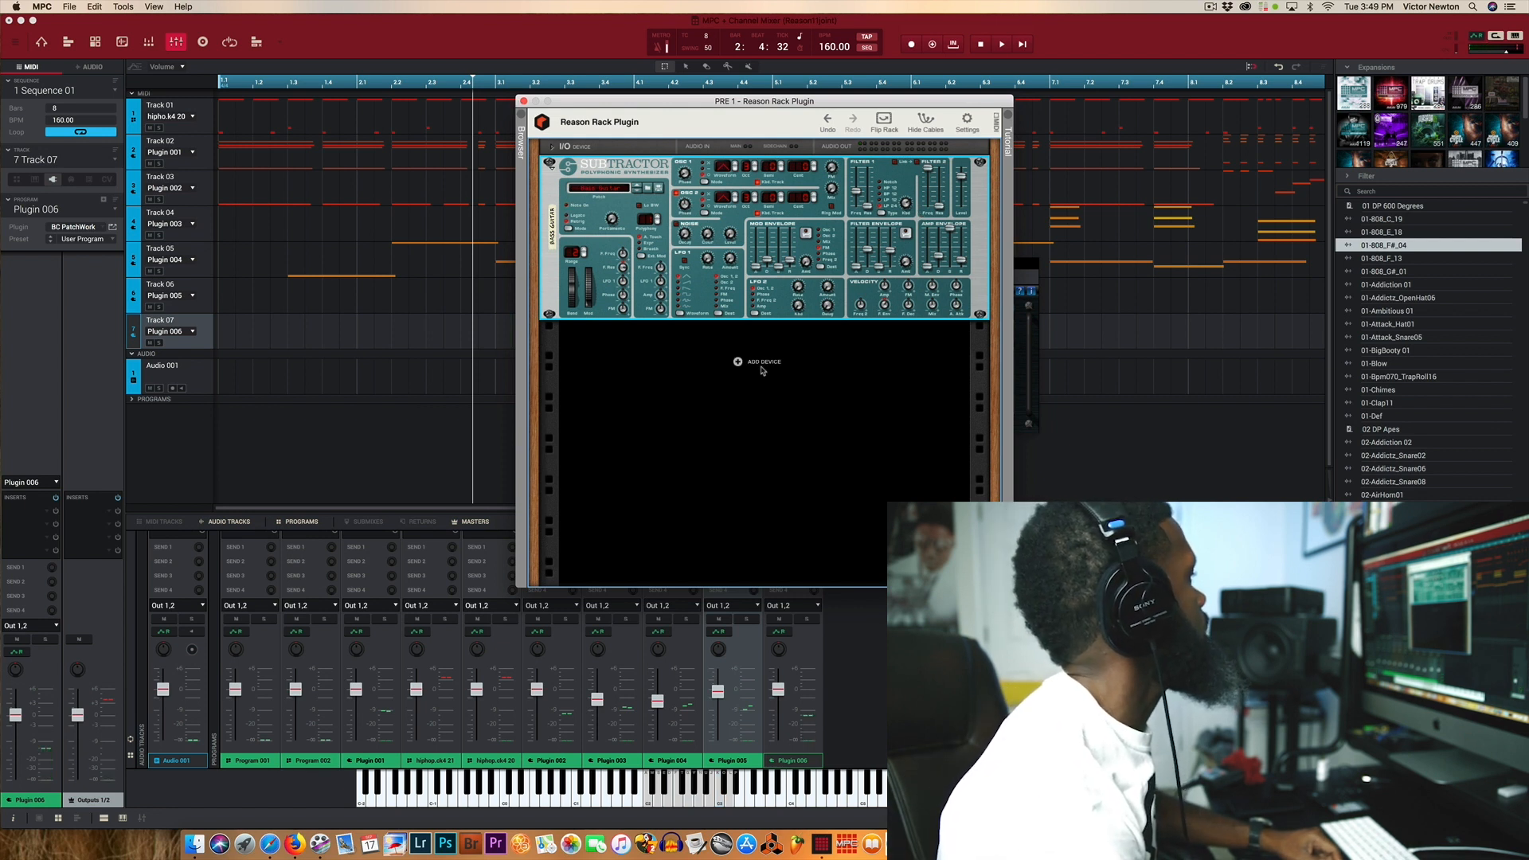
{"action": "left_click", "coordinate": [522, 124]}
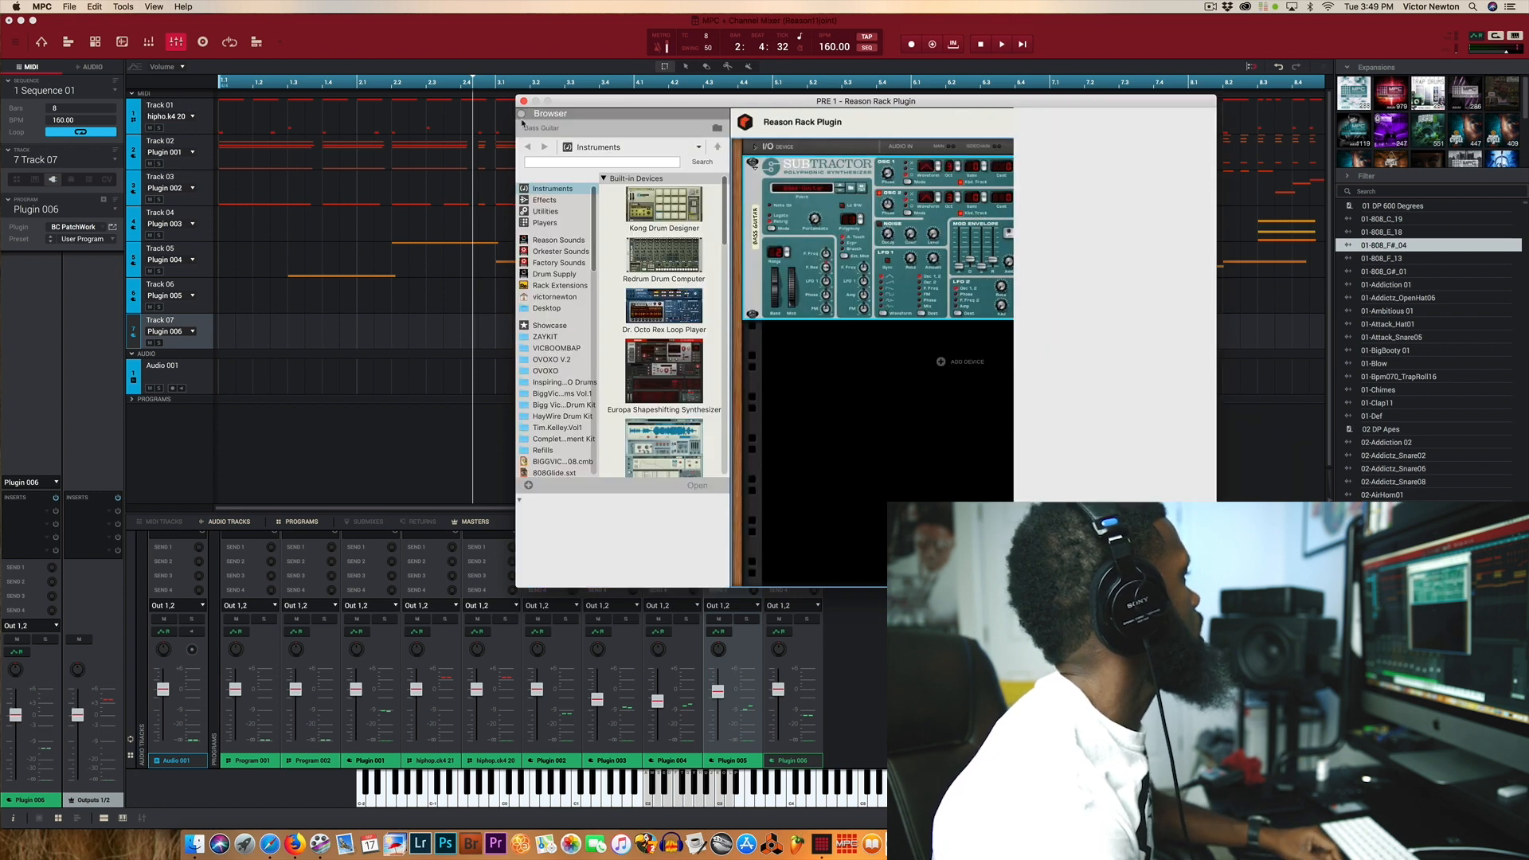
{"action": "scroll", "coordinate": [670, 412], "scroll_direction": "up", "scroll_amount": 5}
{"action": "scroll", "coordinate": [669, 412], "scroll_direction": "down", "scroll_amount": 10}
{"action": "scroll", "coordinate": [669, 411], "scroll_direction": "up", "scroll_amount": 10}
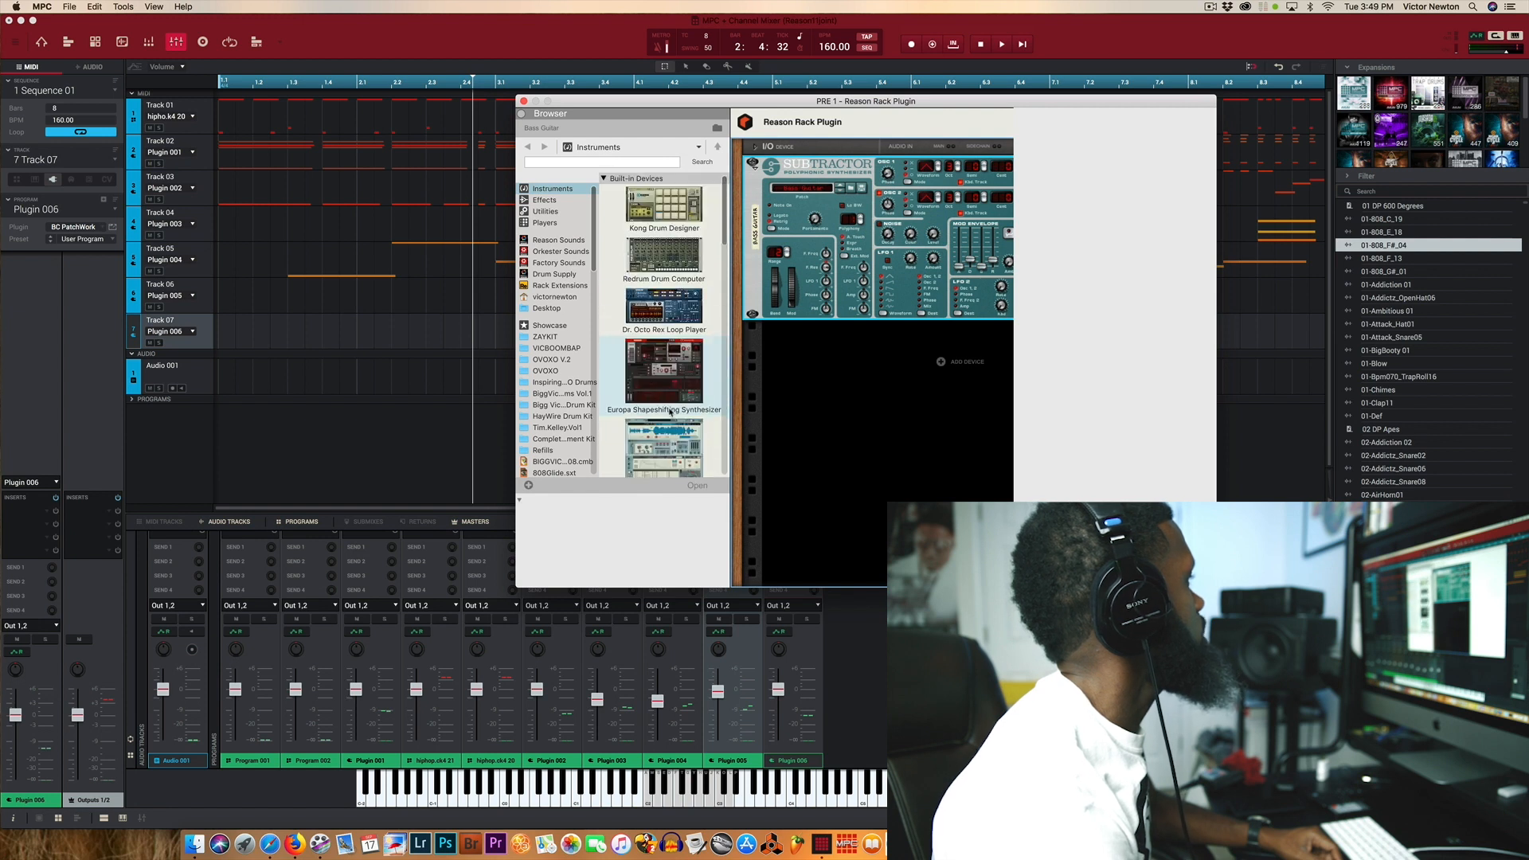
{"action": "left_click", "coordinate": [522, 115]}
Step: Inspect the rear cabling of the SubTractor, return to the rack's front, and close the Reason Rack and PatchWork windows
{"action": "left_click", "coordinate": [882, 124]}
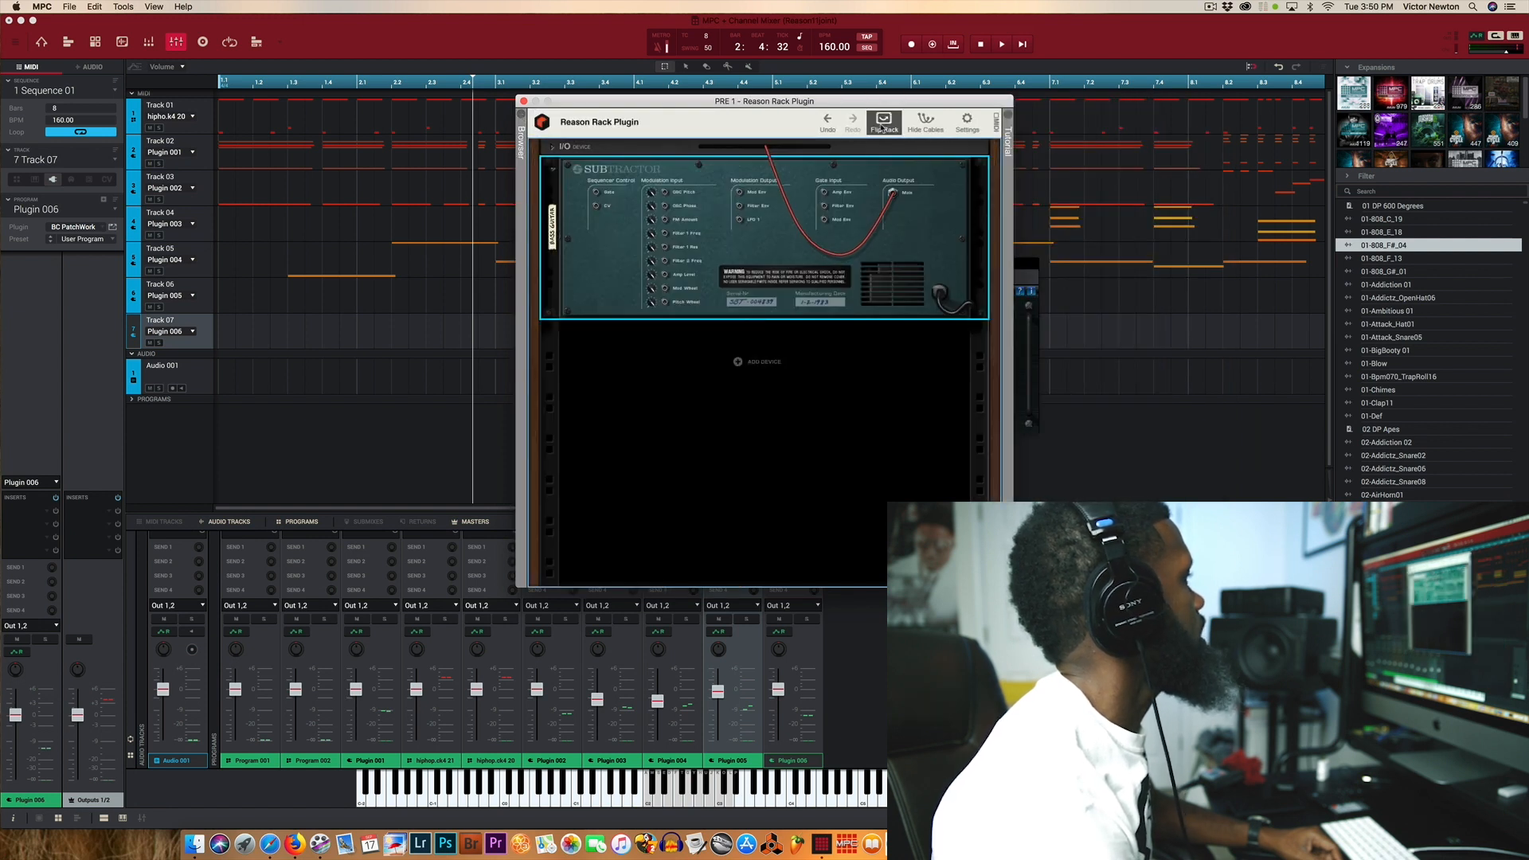
{"action": "left_click", "coordinate": [883, 124]}
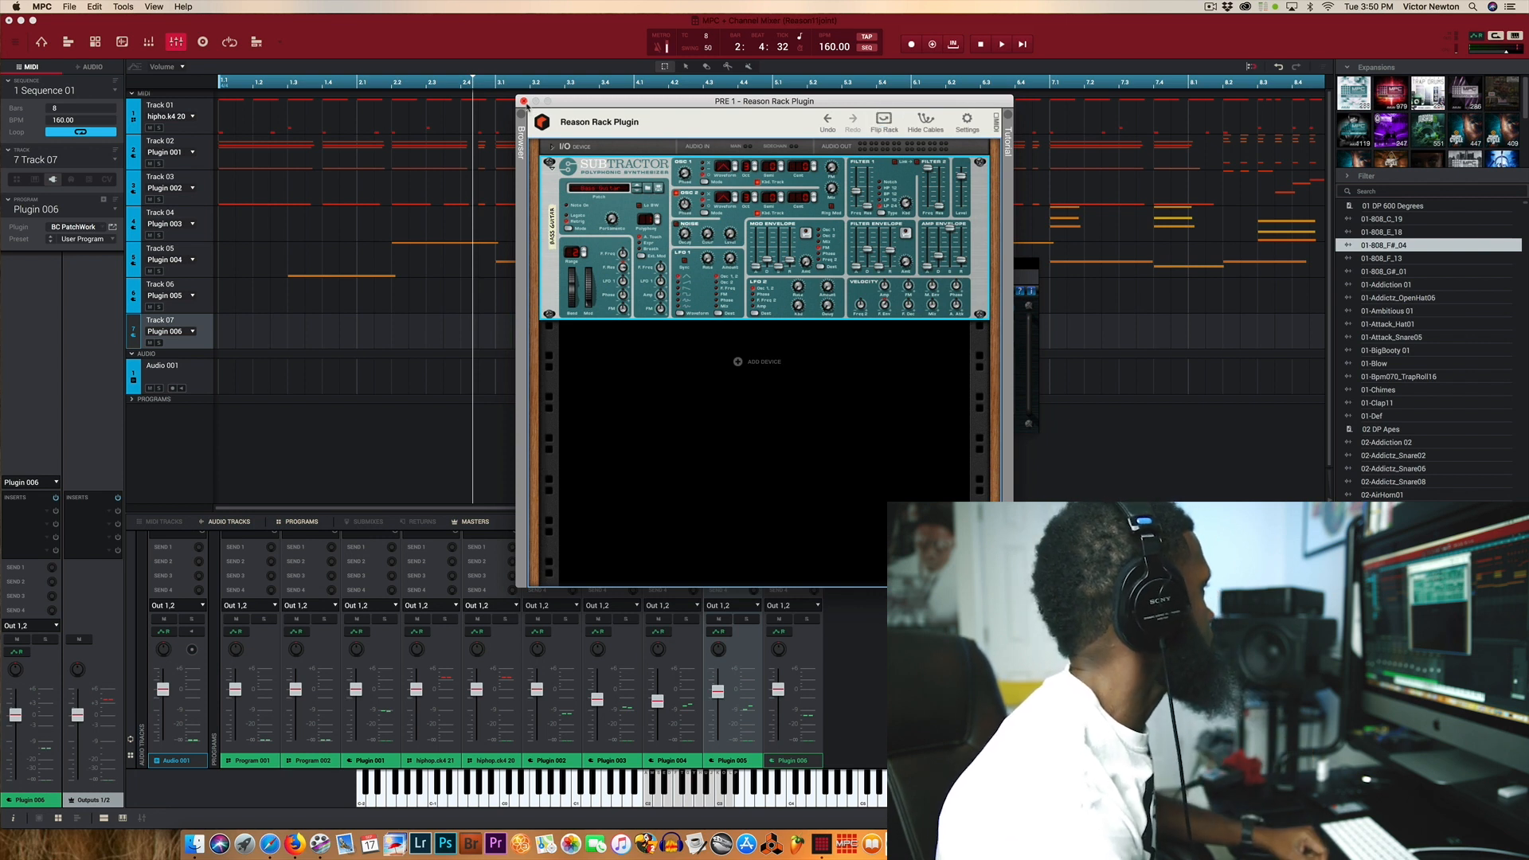
{"action": "left_click", "coordinate": [524, 101]}
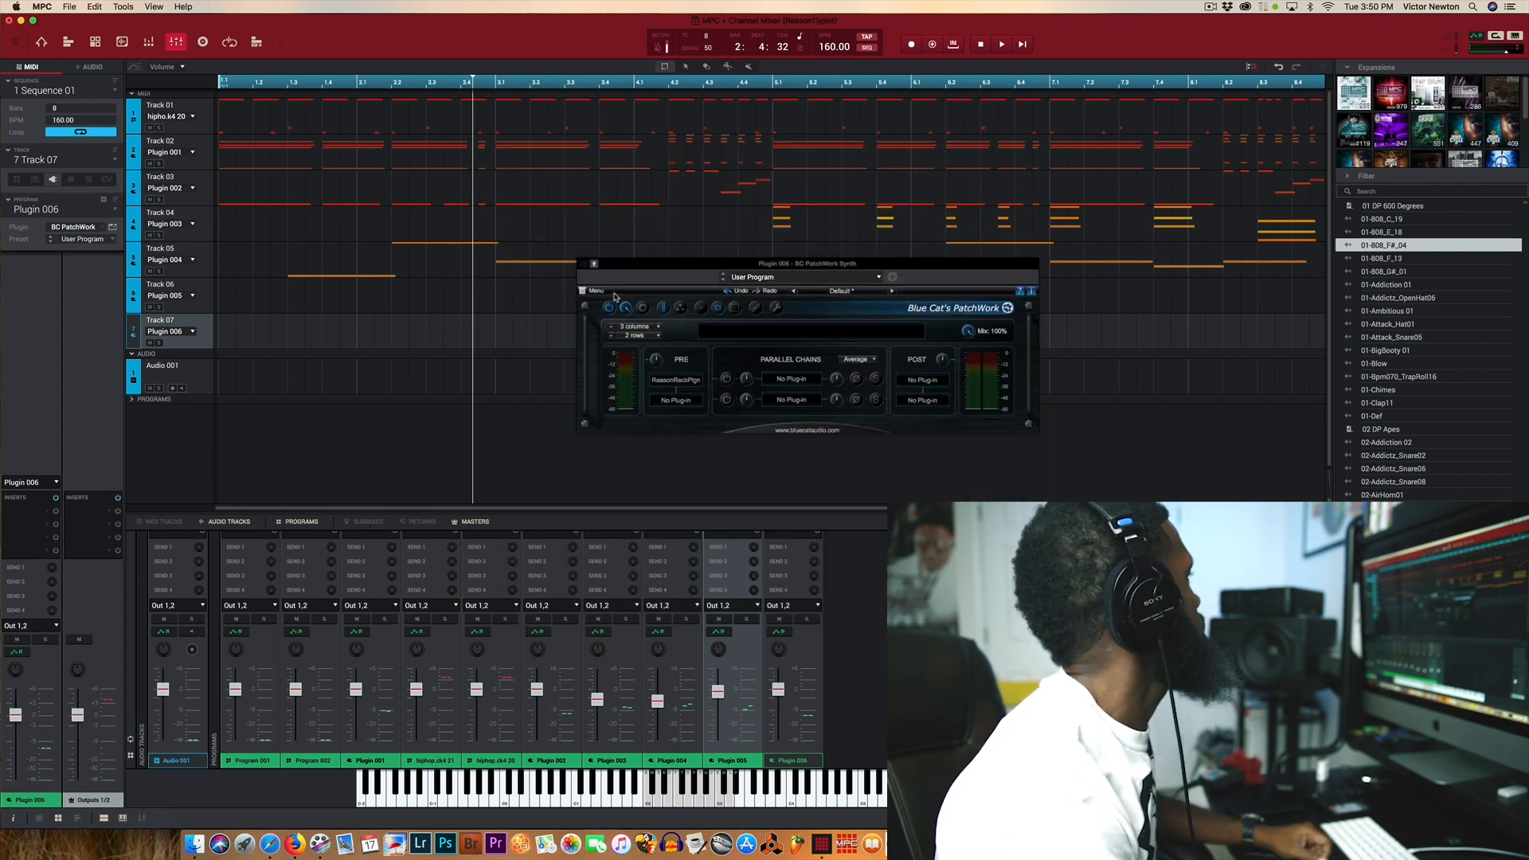
{"action": "left_click", "coordinate": [581, 266]}
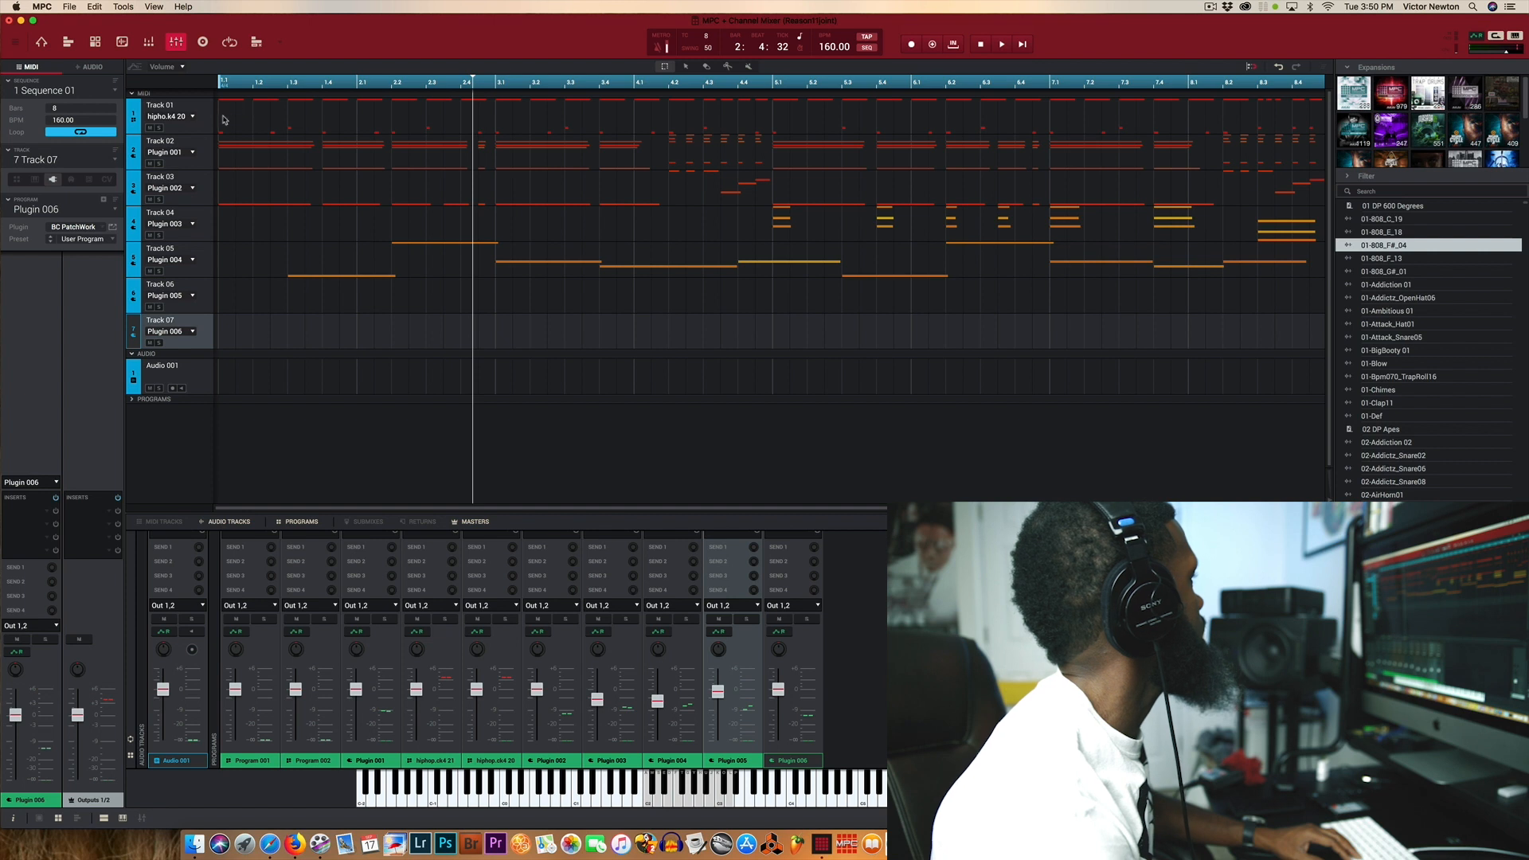
Step: Play the sequence from the beginning
{"action": "left_click_drag", "start_coordinate": [475, 82], "coordinate": [205, 99]}
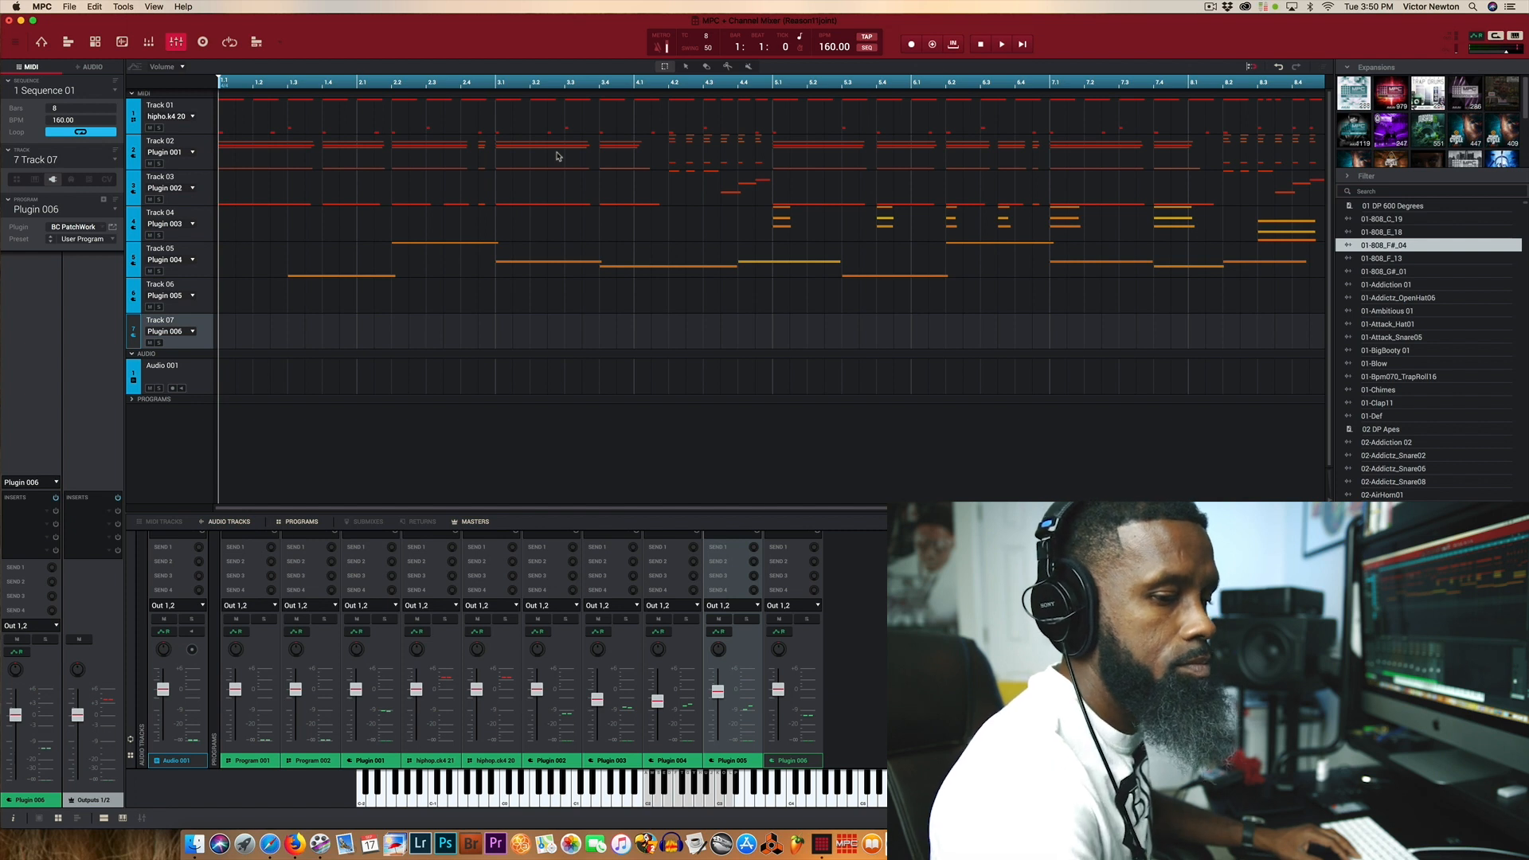
{"action": "key", "text": "space"}
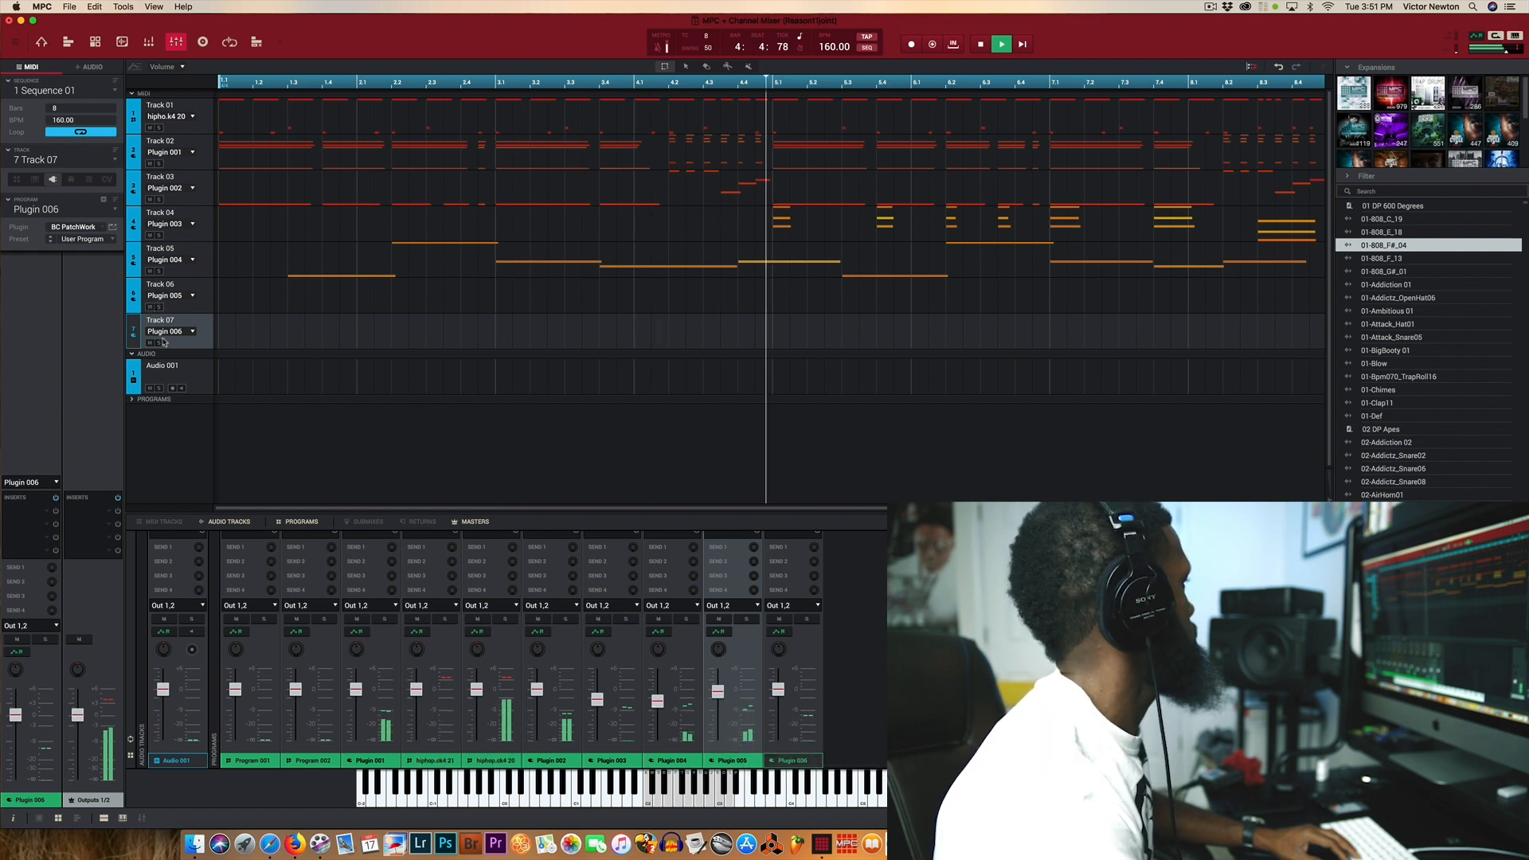
Step: Assign the Plugin 004 program to Track 06
{"action": "left_click", "coordinate": [194, 309]}
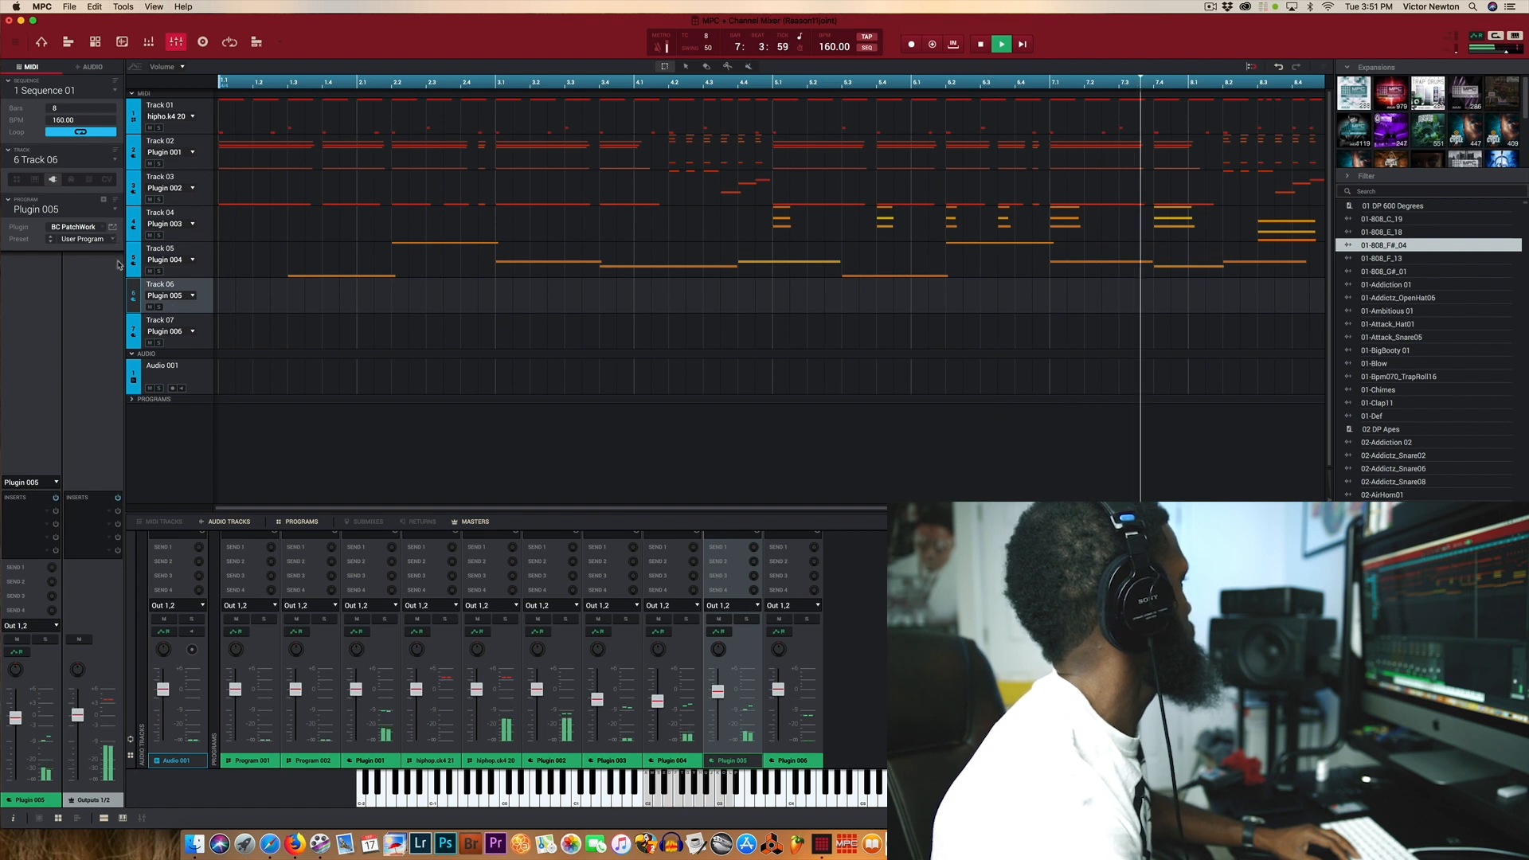
{"action": "left_click", "coordinate": [103, 213]}
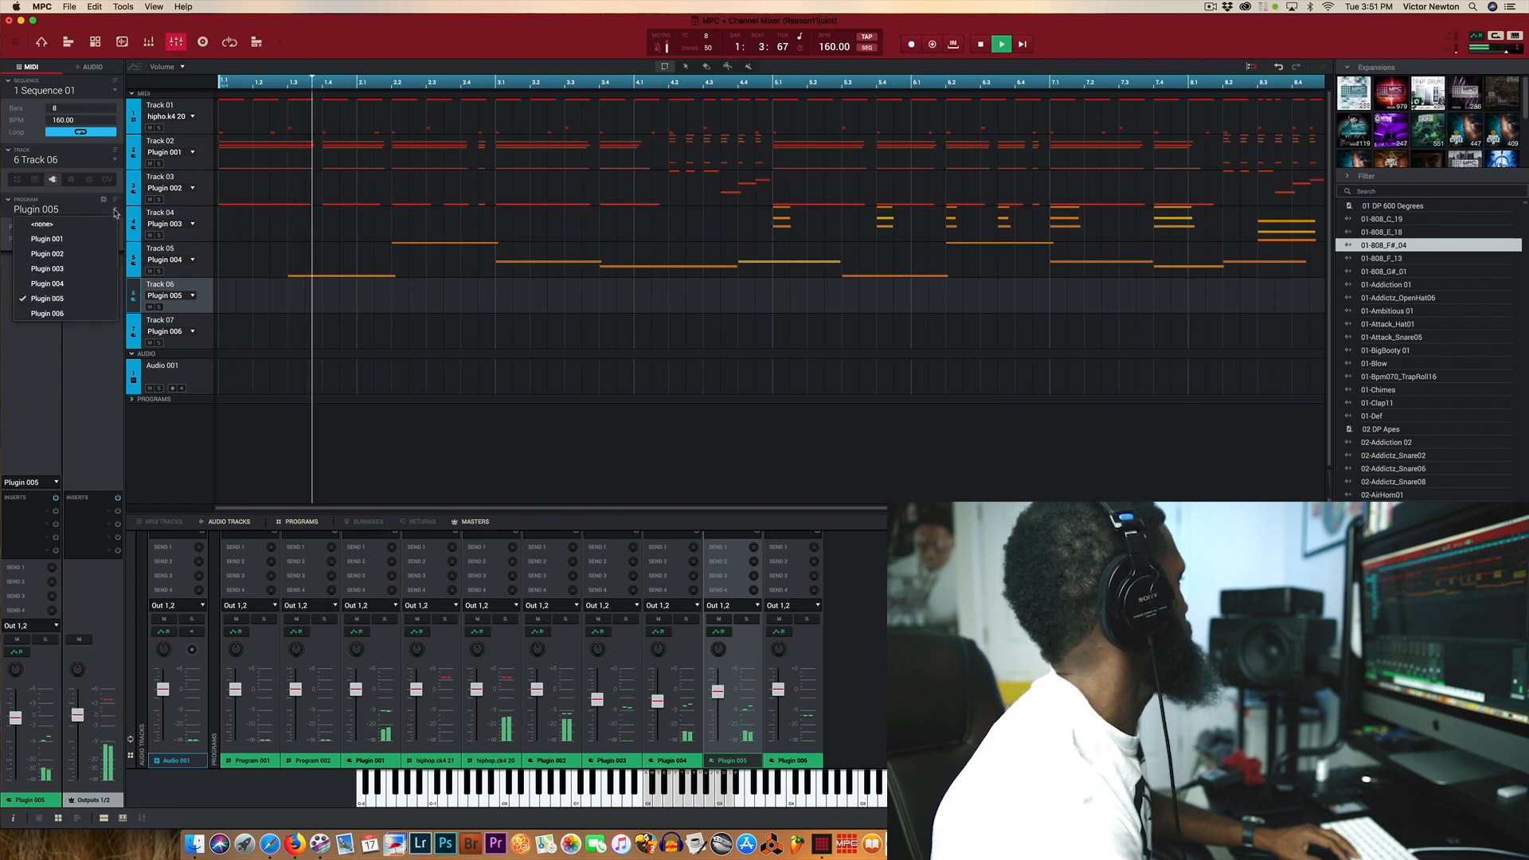
{"action": "left_click", "coordinate": [82, 284]}
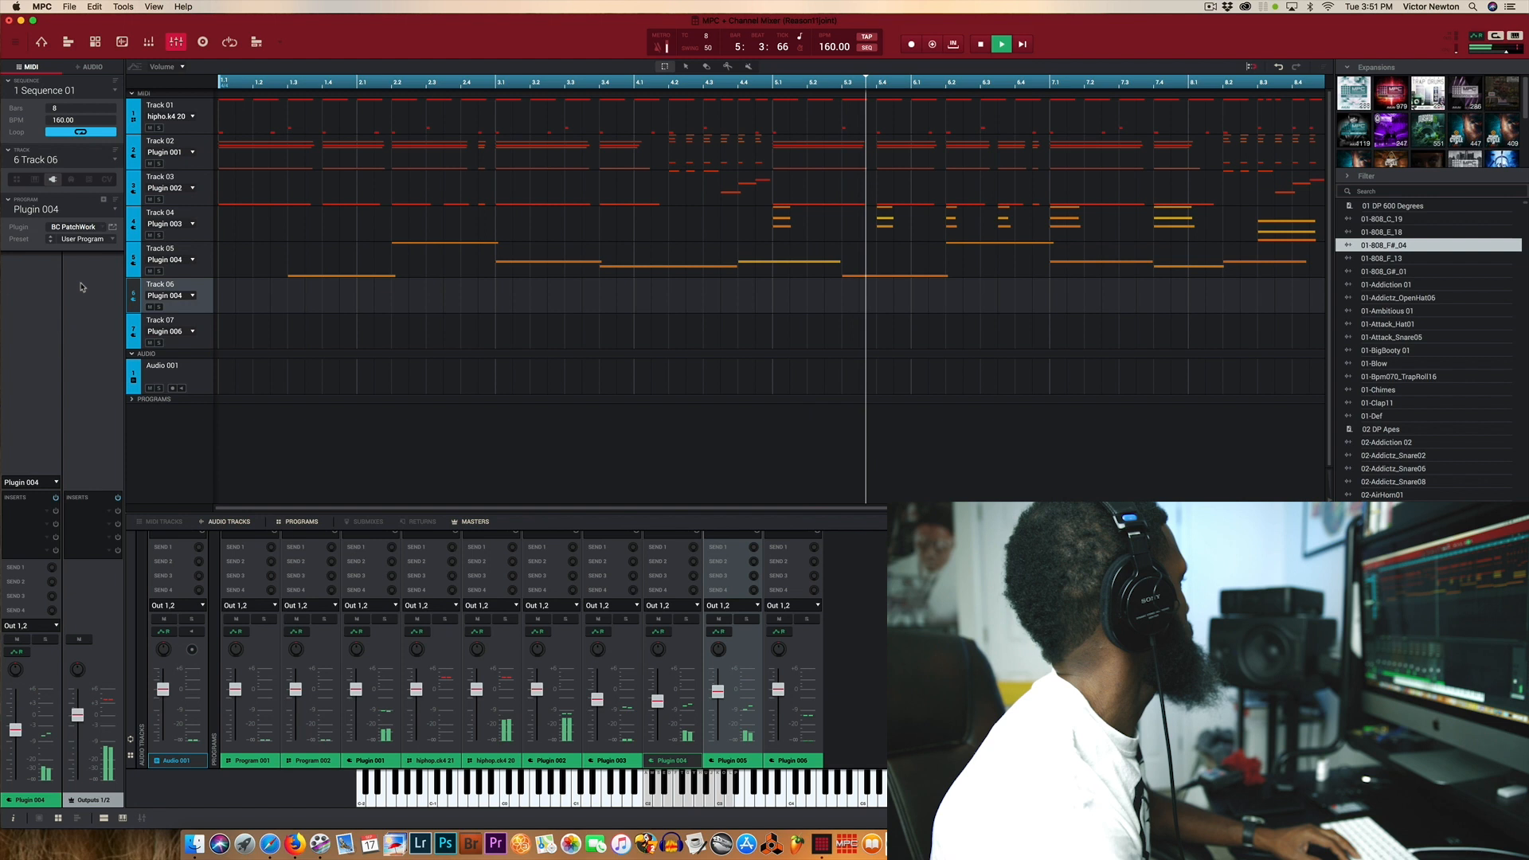
Step: Open the Reason Rack editor inside Plugin 004's PatchWork, reposition its window to inspect it, and close it
{"action": "left_click", "coordinate": [112, 228]}
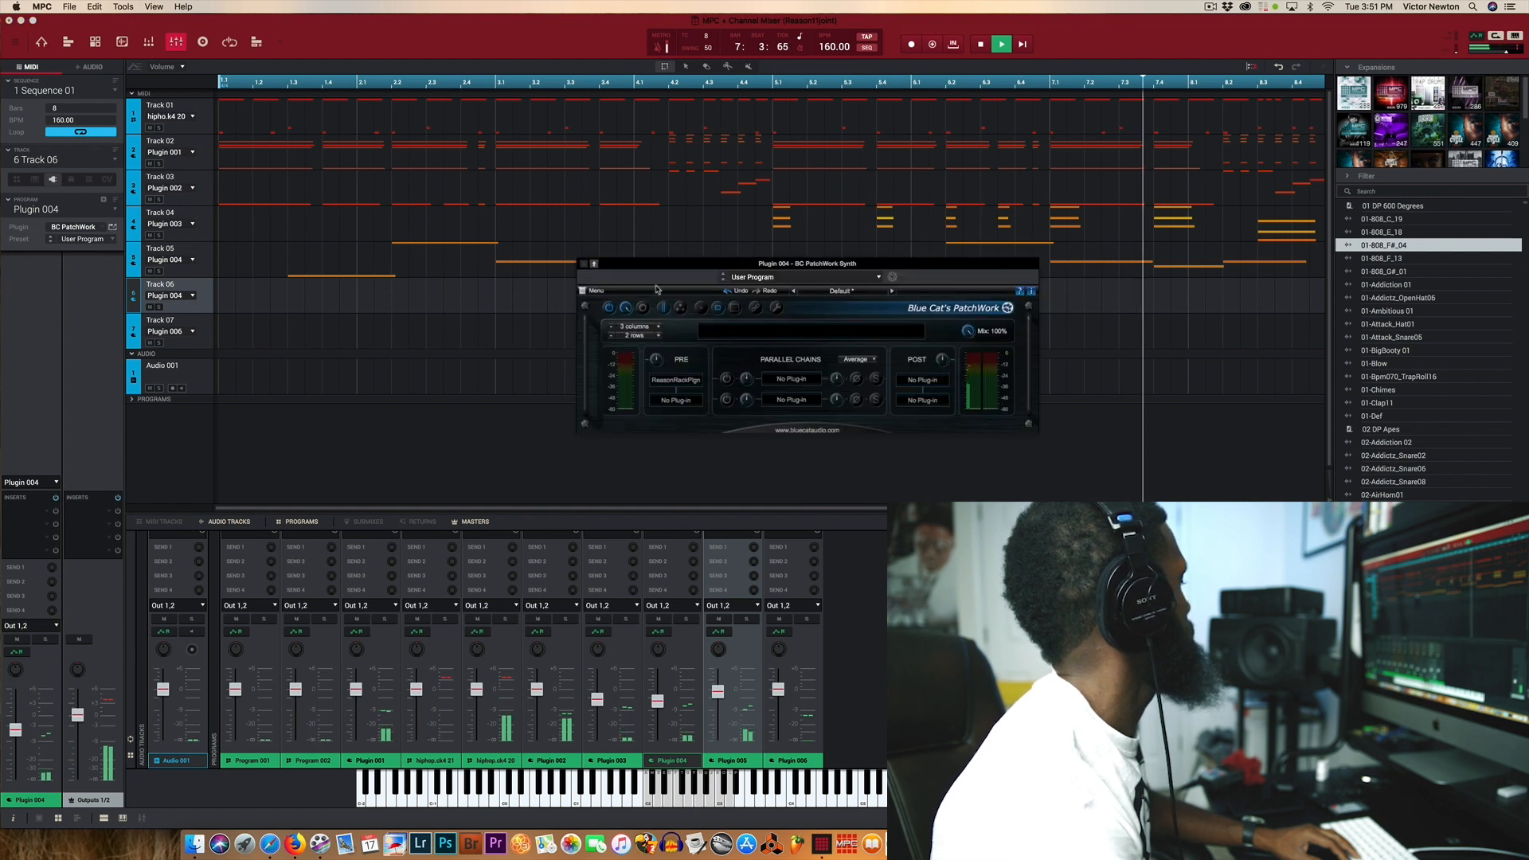
{"action": "mouse_move", "coordinate": [685, 383]}
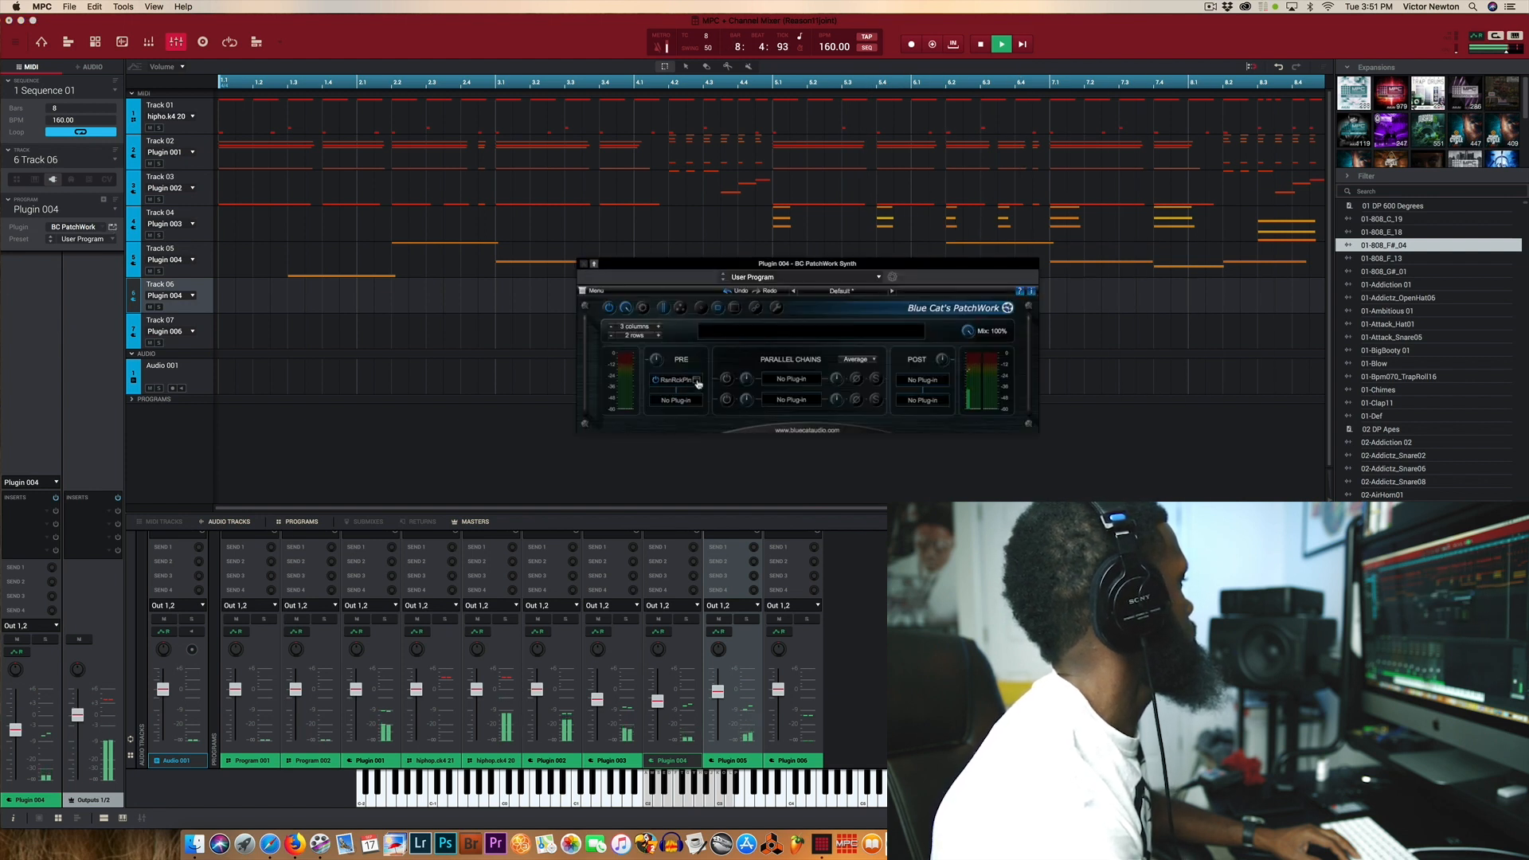
{"action": "left_click", "coordinate": [697, 381]}
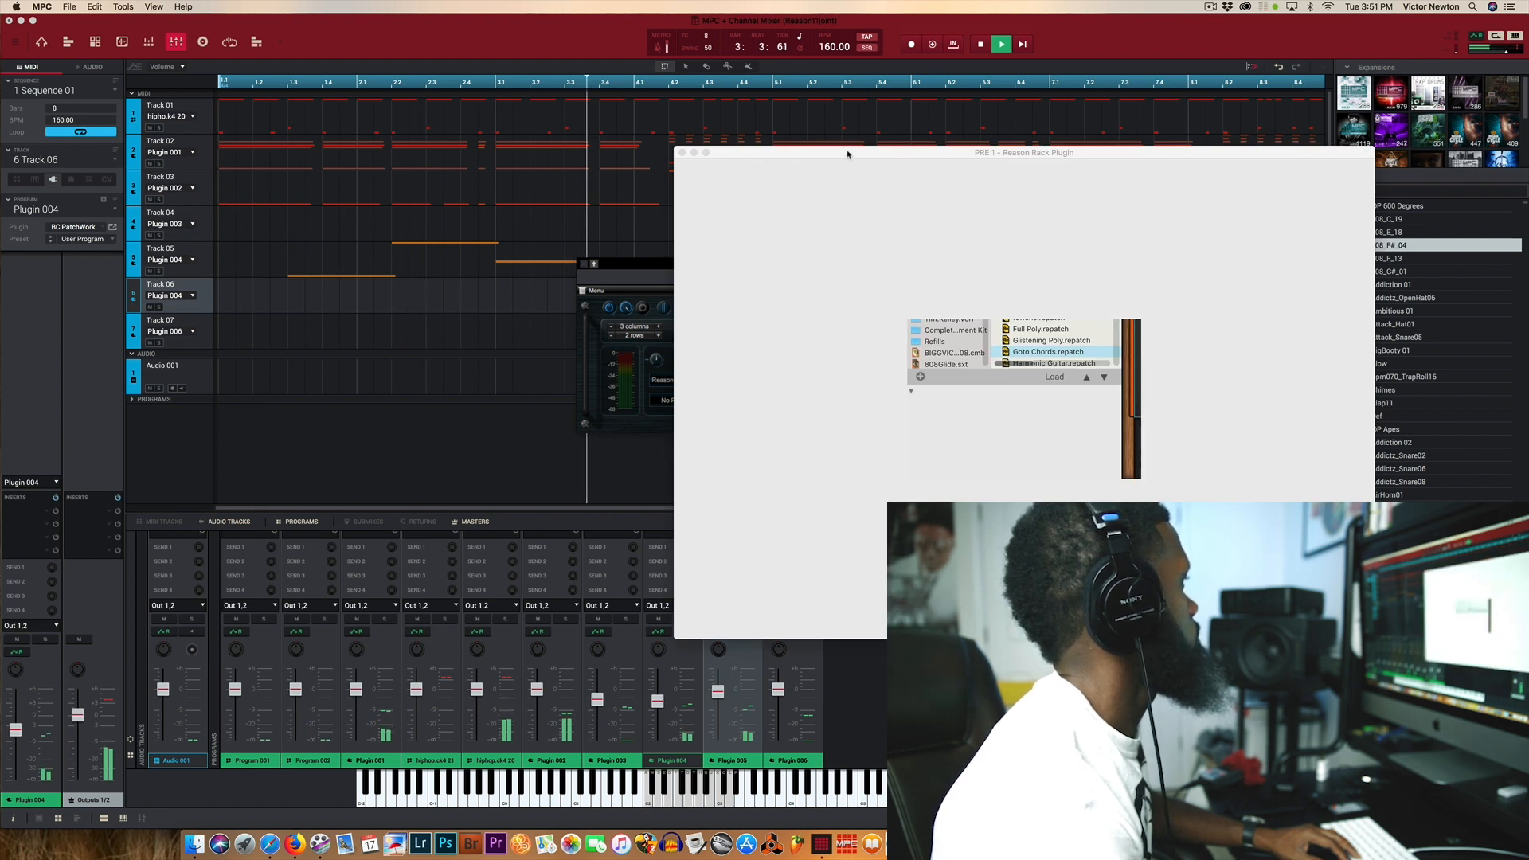
{"action": "left_click_drag", "start_coordinate": [847, 154], "coordinate": [737, 163]}
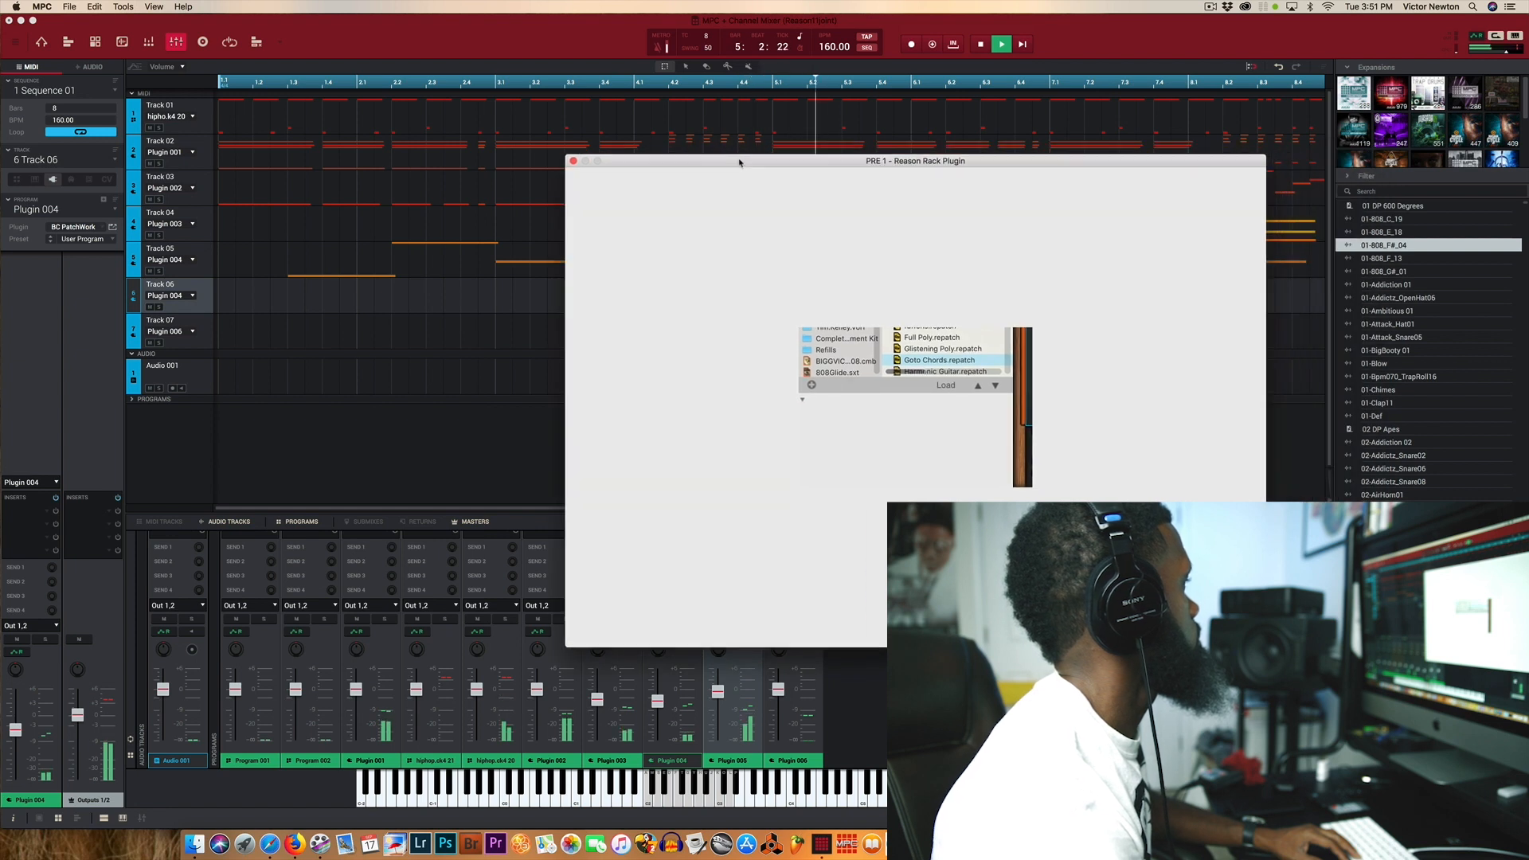
{"action": "left_click", "coordinate": [572, 161]}
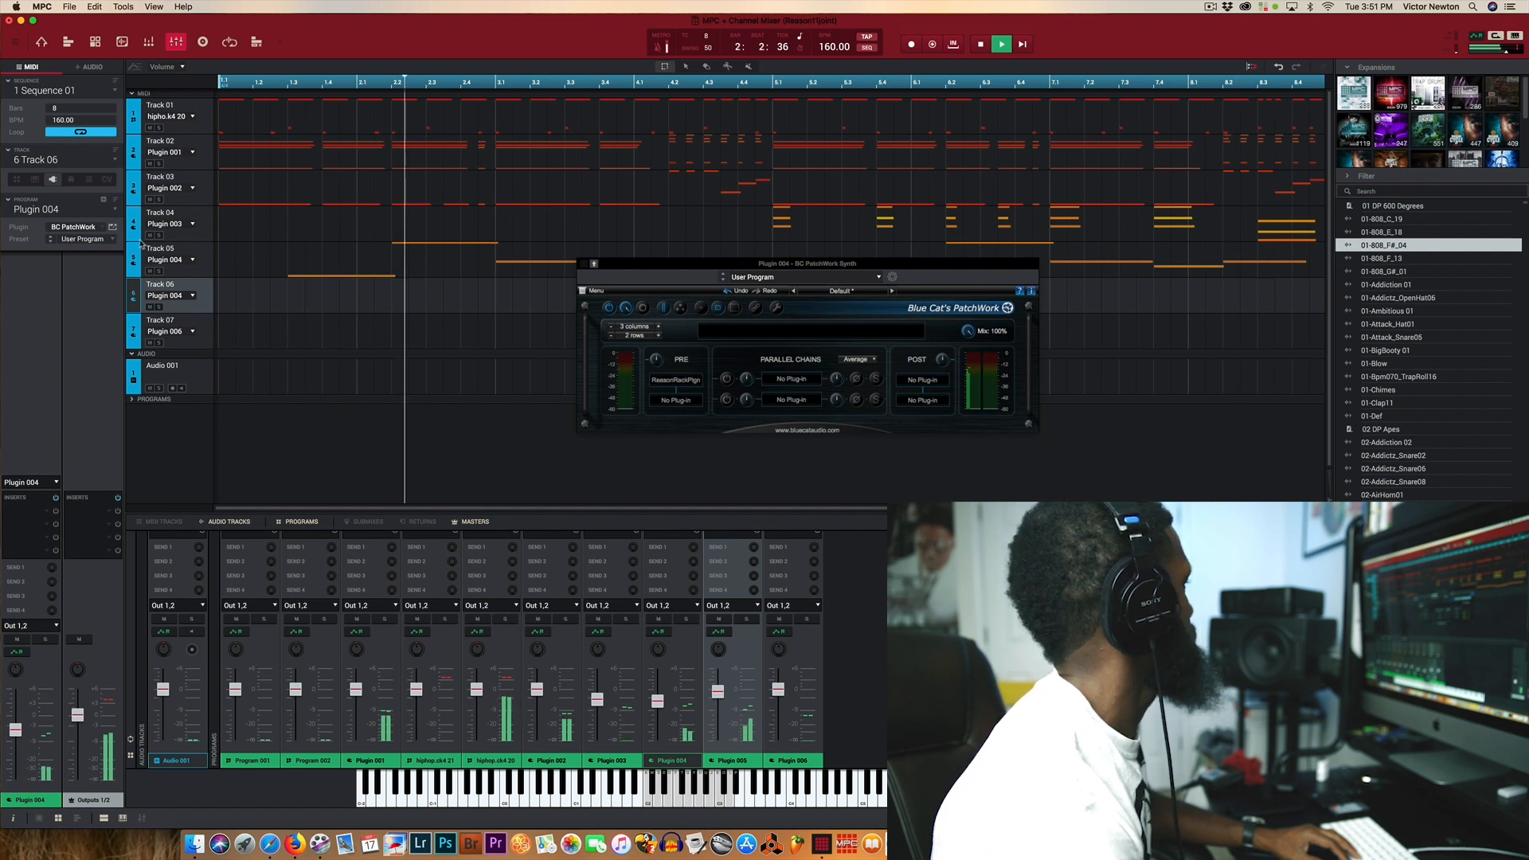
Step: Stop playback and check the Reason Rack editor in Plugin 004's PatchWork again, moving its window before closing it
{"action": "left_click", "coordinate": [113, 228]}
{"action": "left_click", "coordinate": [112, 228]}
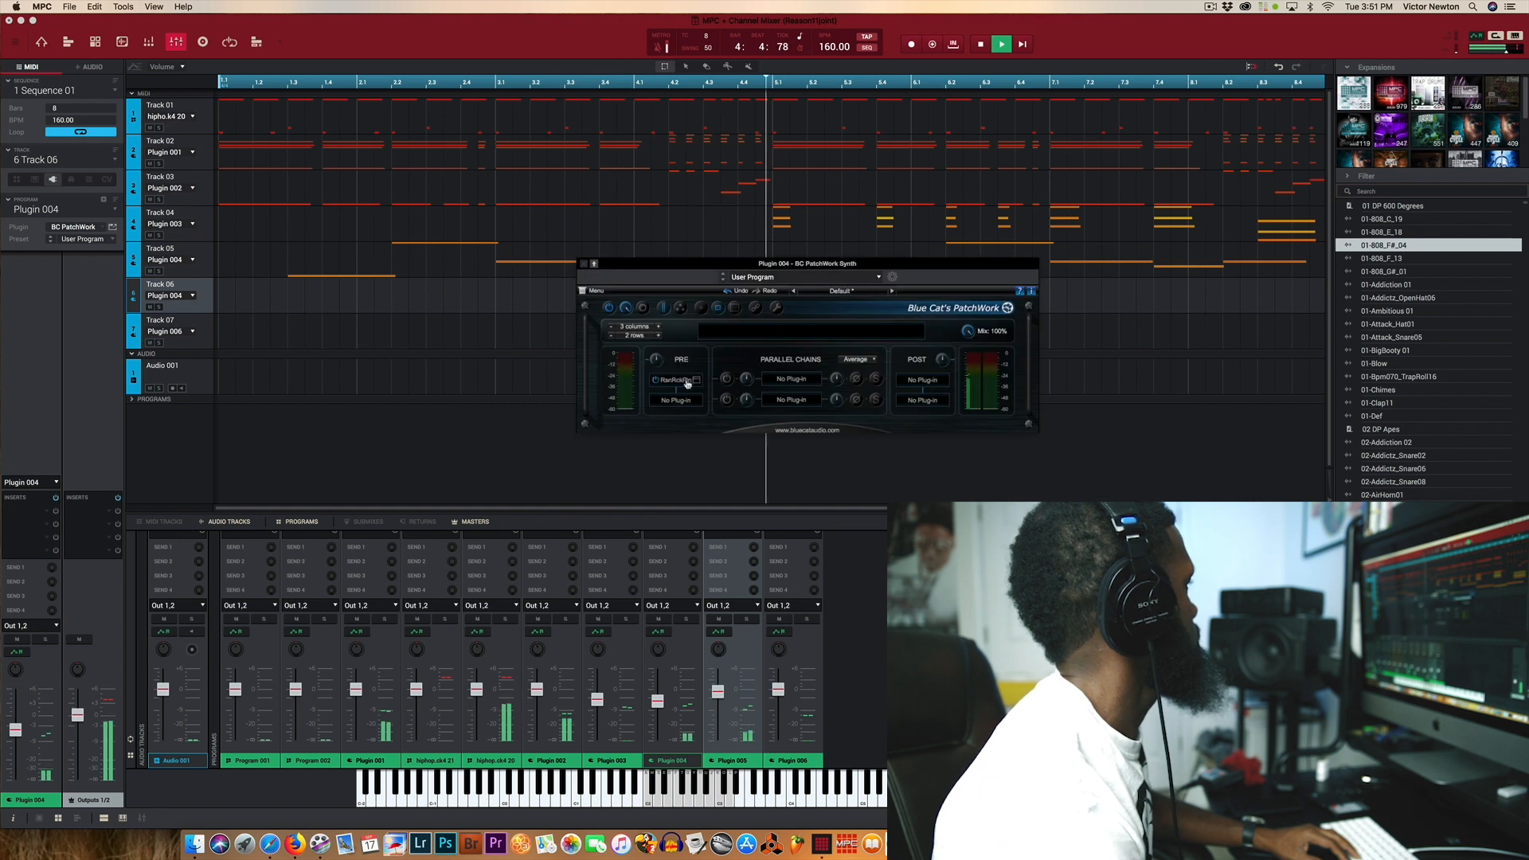
{"action": "key", "text": "space"}
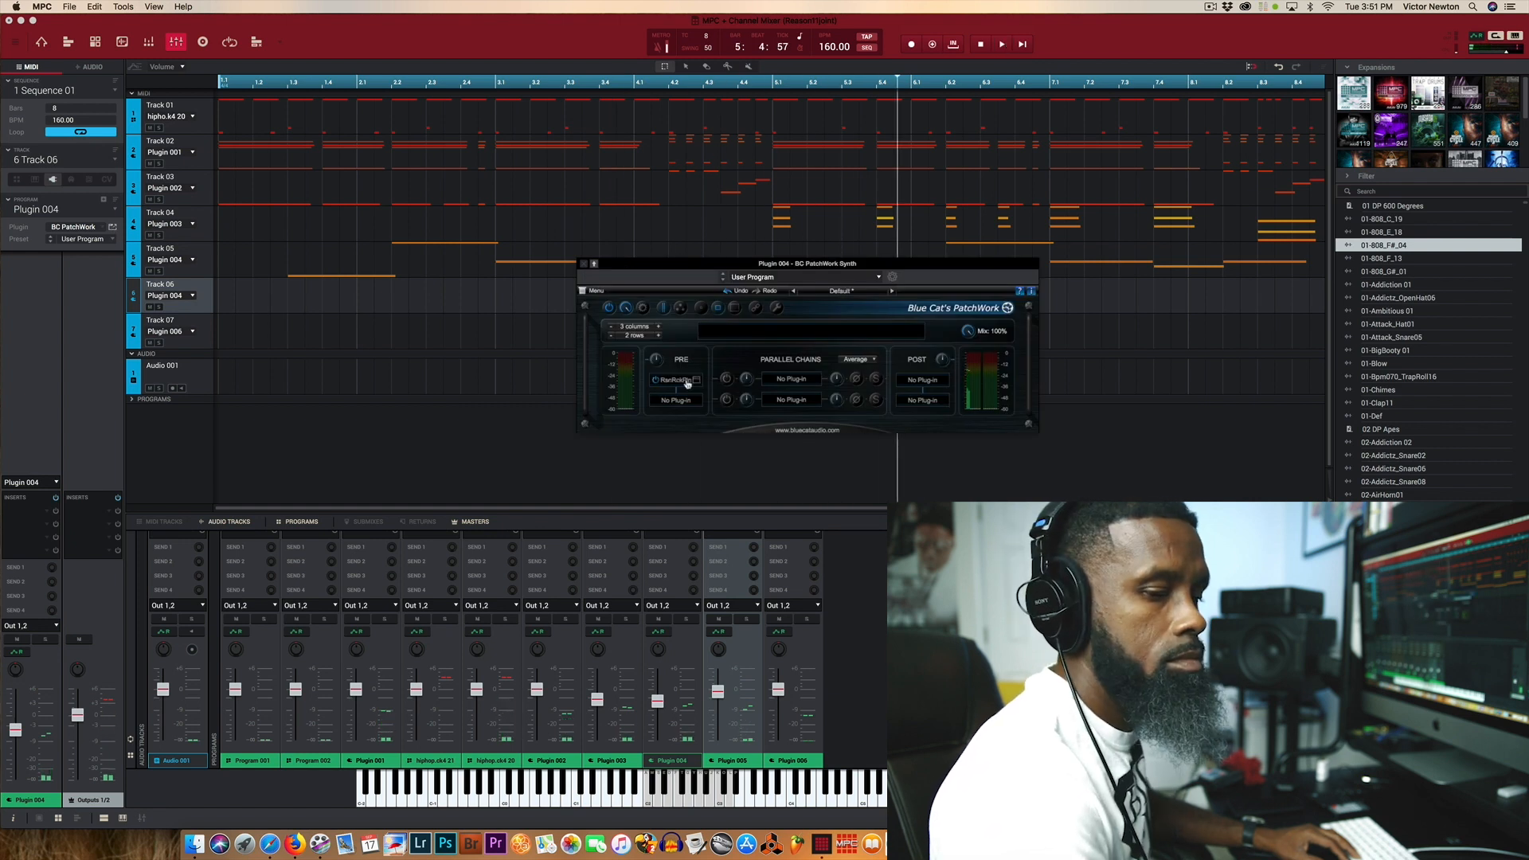
{"action": "left_click", "coordinate": [698, 386]}
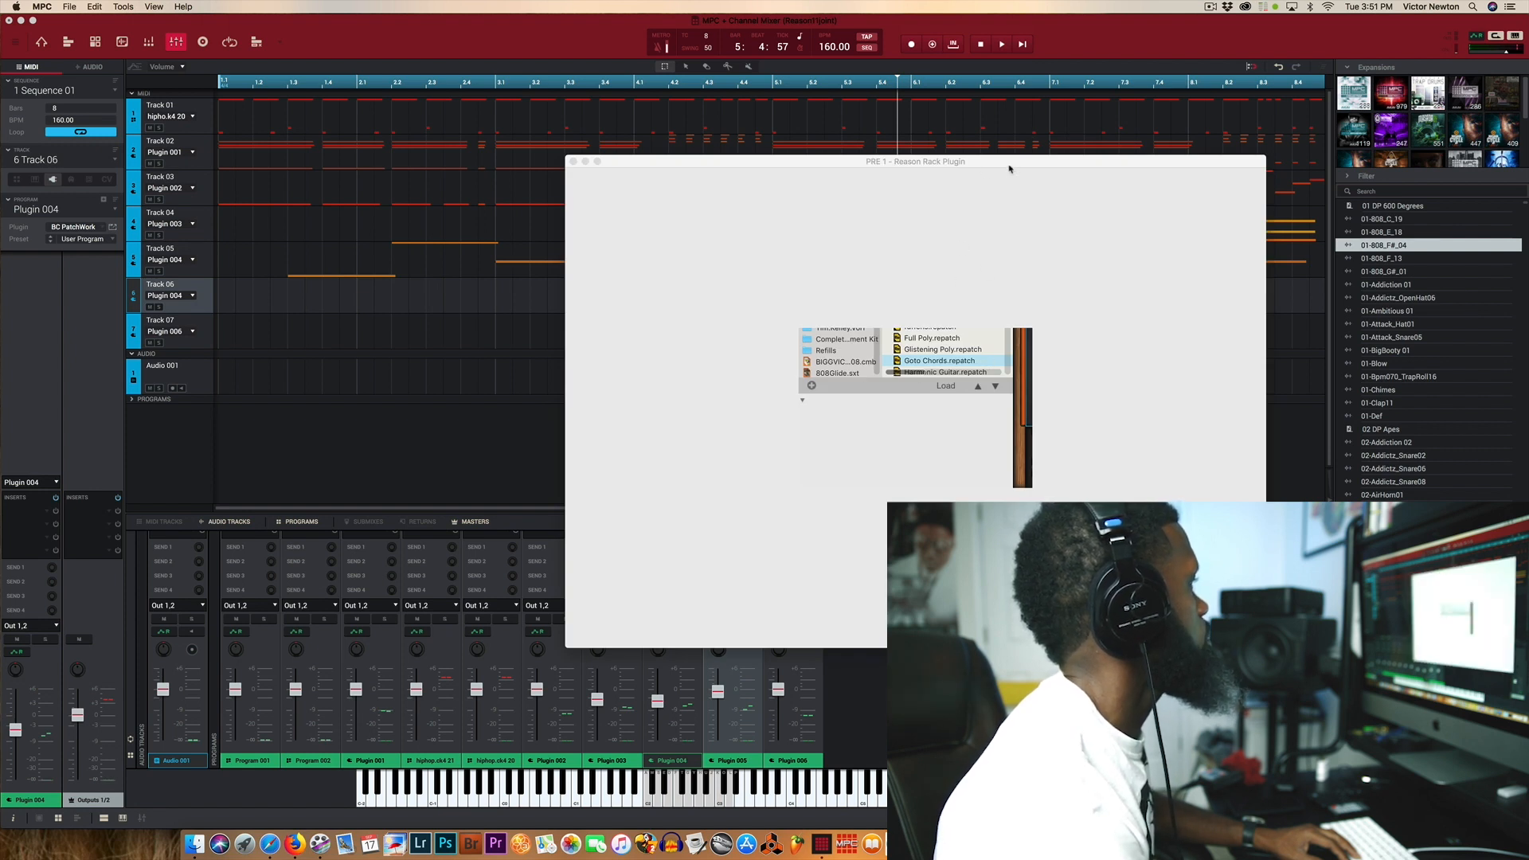
{"action": "left_click_drag", "start_coordinate": [1009, 169], "coordinate": [926, 196]}
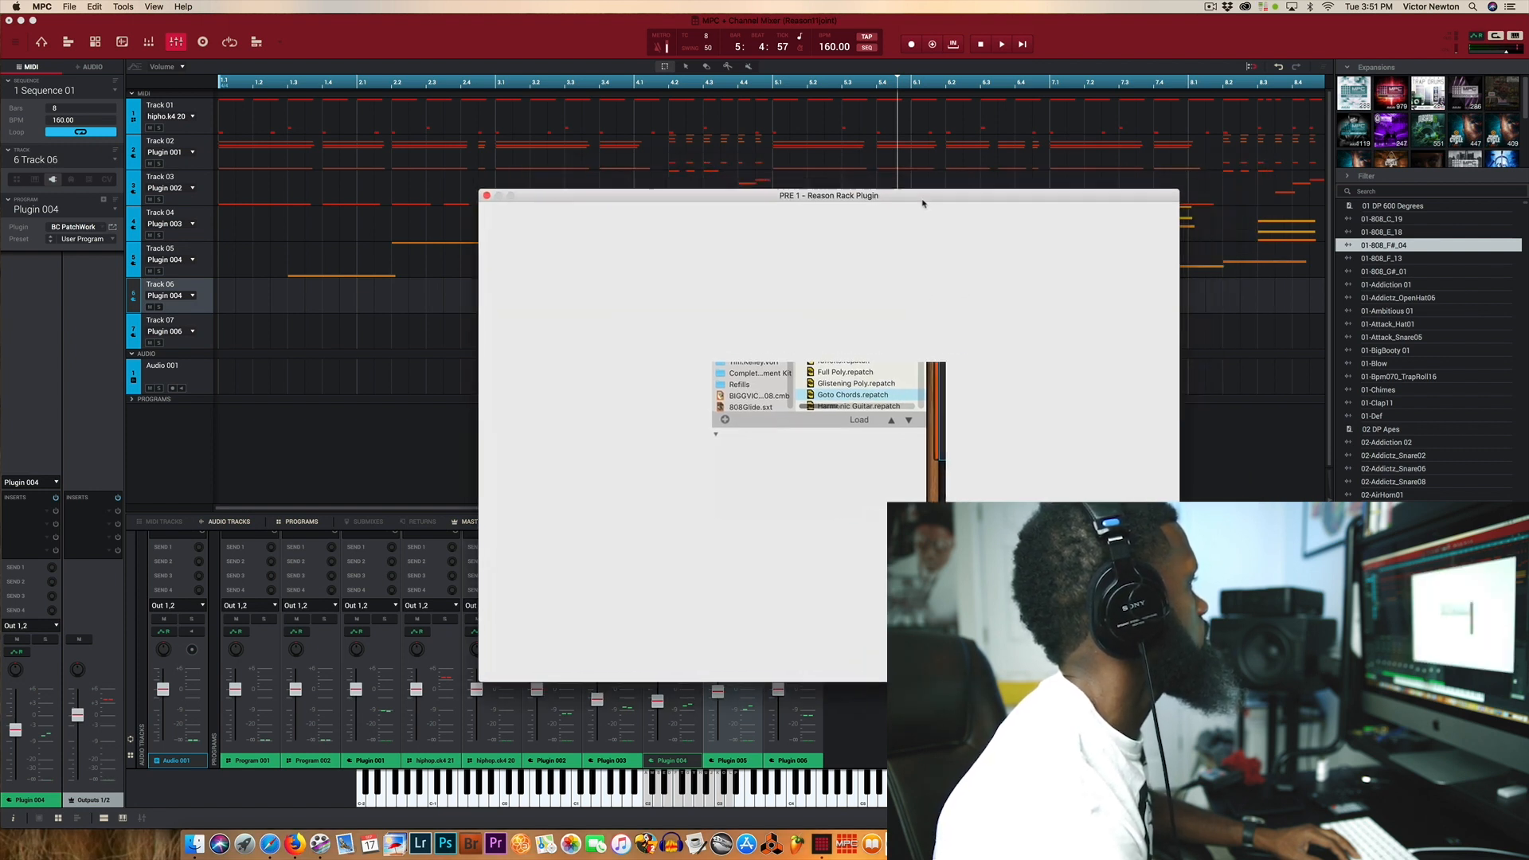
{"action": "left_click", "coordinate": [490, 191]}
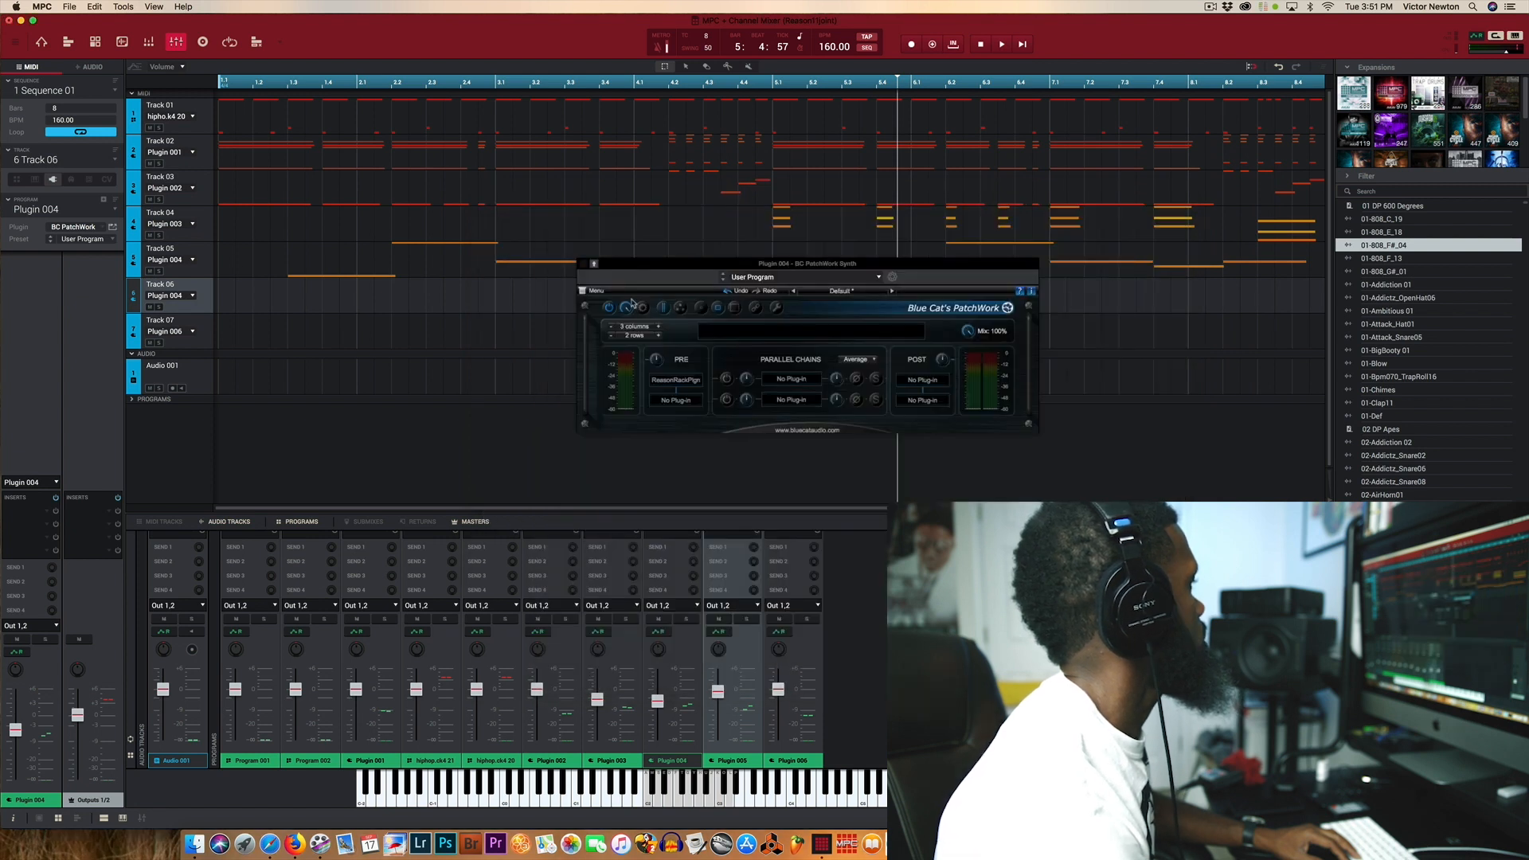
Step: Close Plugin 004's PatchWork window and assign the Plugin 005 program to Track 06
{"action": "left_click", "coordinate": [589, 265]}
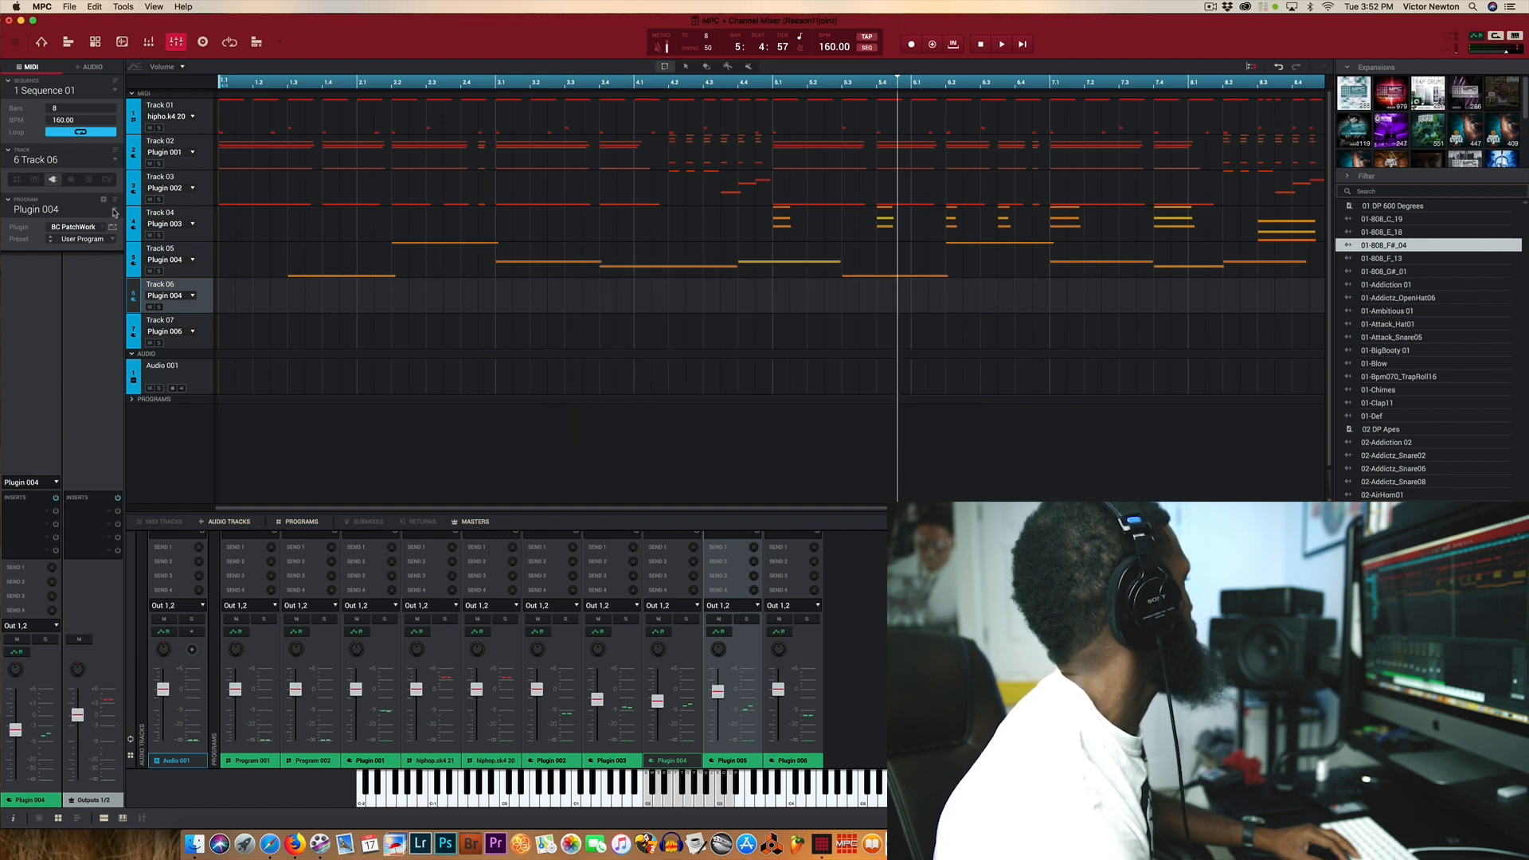
{"action": "left_click", "coordinate": [115, 212]}
{"action": "left_click", "coordinate": [95, 302]}
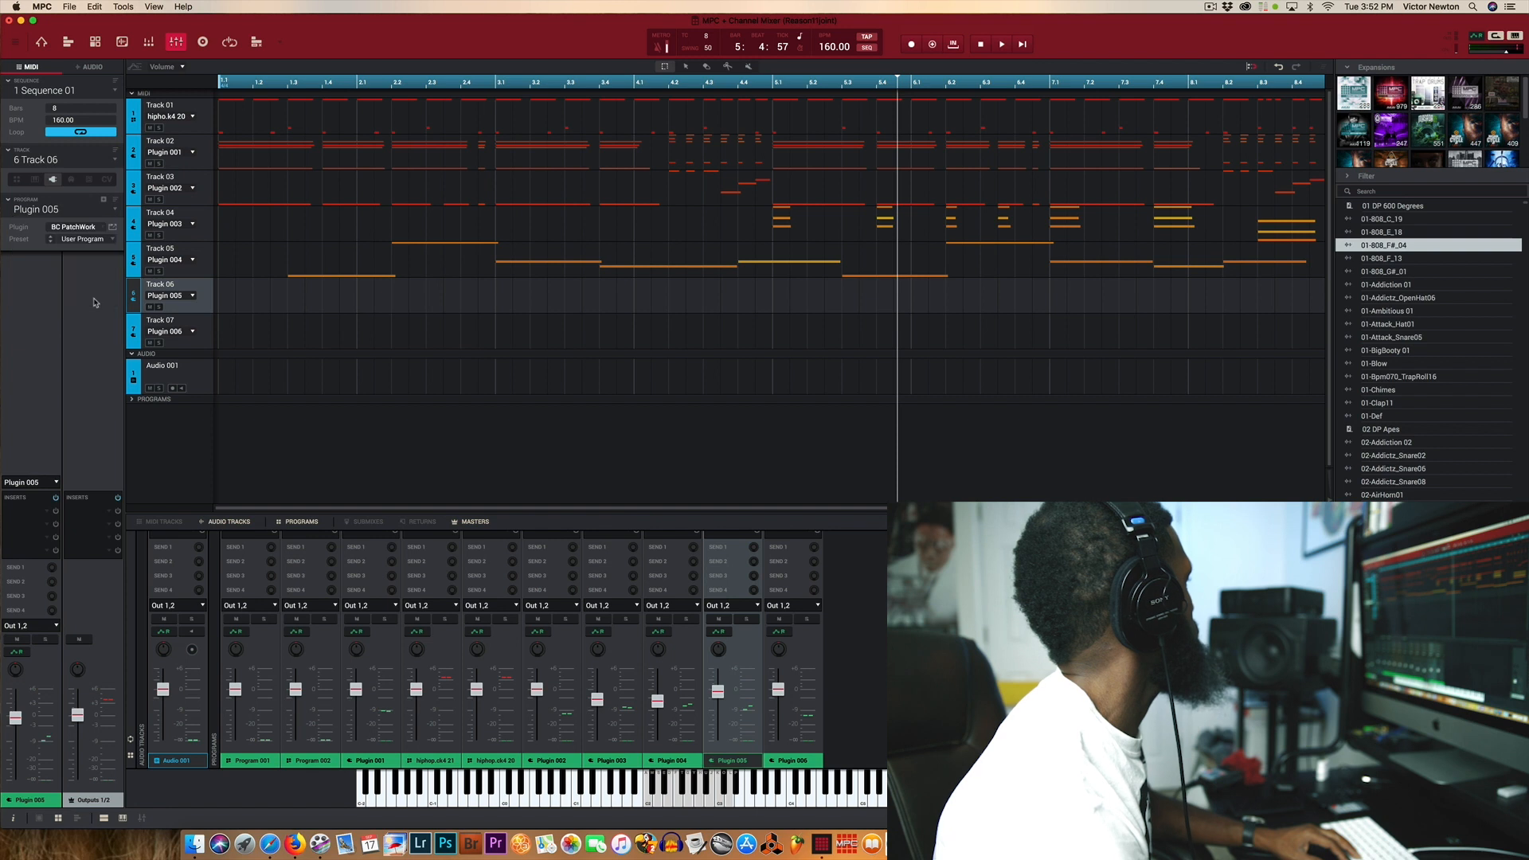
Step: Select Track 05, inspect the Reason Rack editor inside its PatchWork, moving the editor window, and close both plugin windows
{"action": "left_click", "coordinate": [162, 260]}
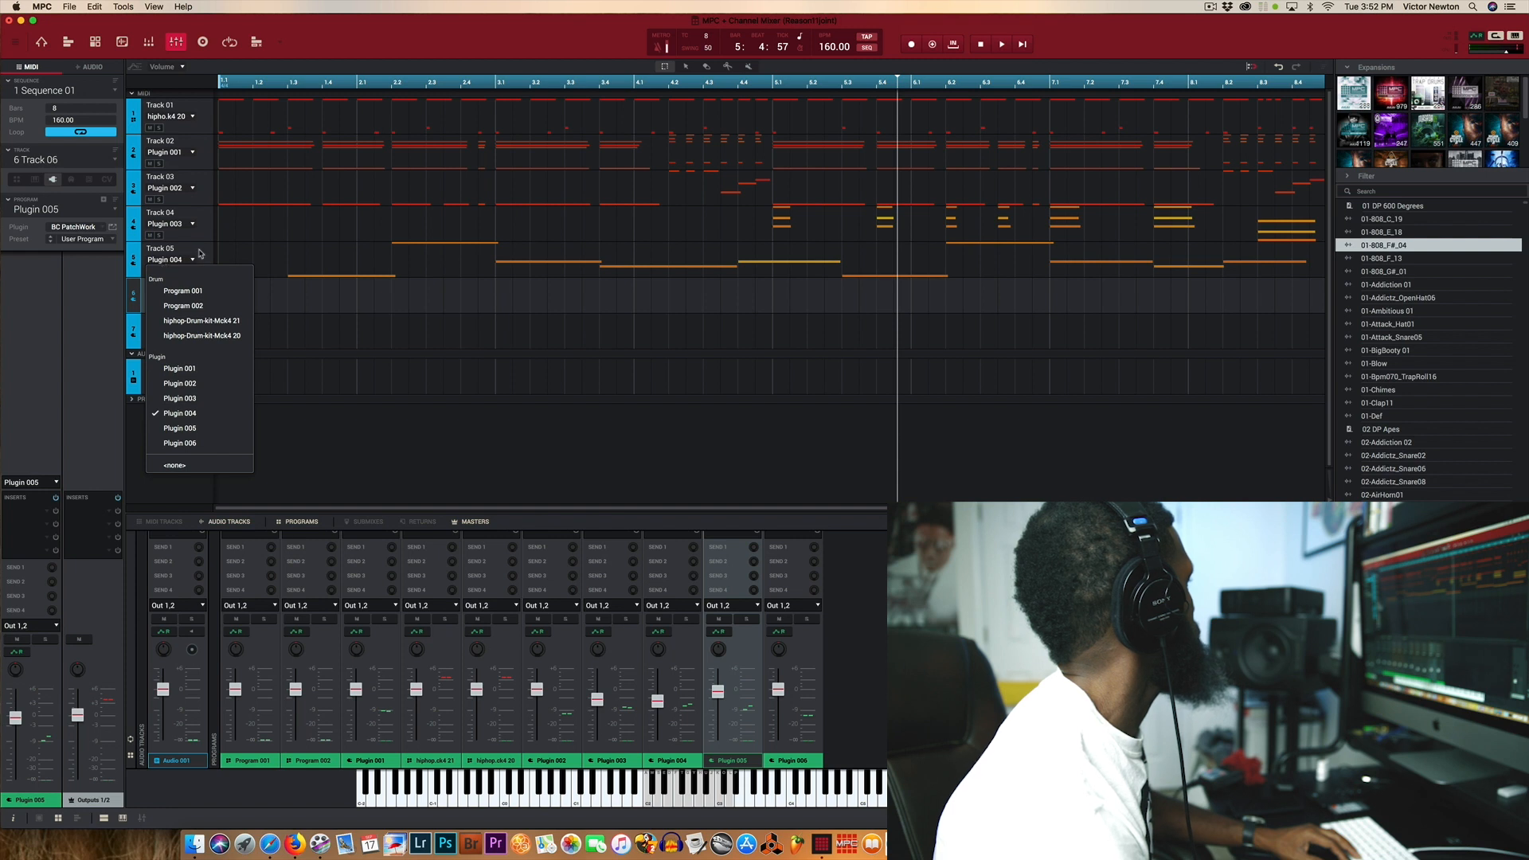
{"action": "left_click", "coordinate": [199, 253]}
{"action": "left_click", "coordinate": [112, 227]}
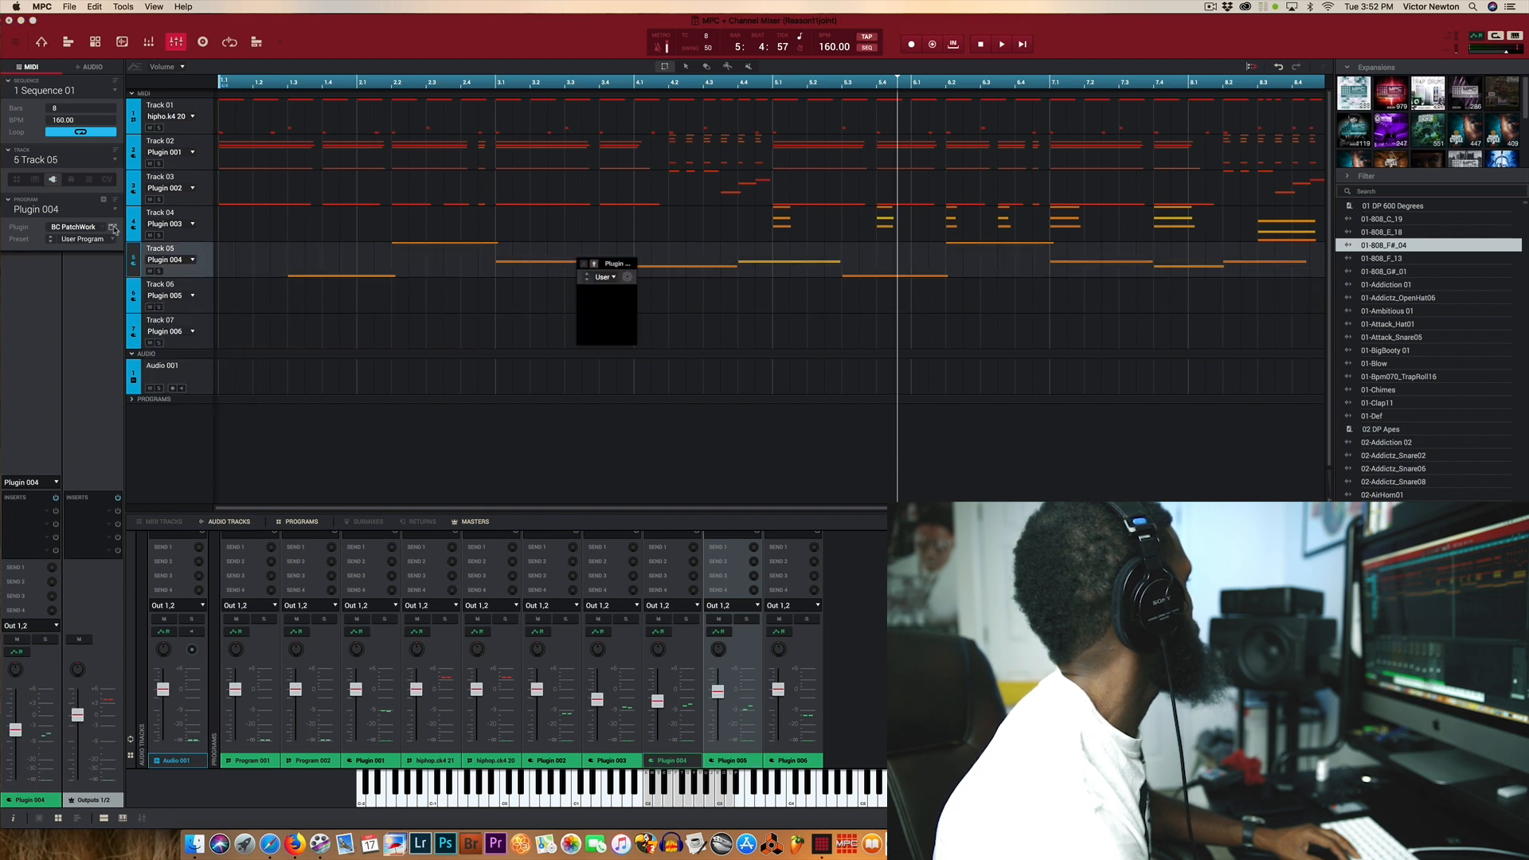
{"action": "mouse_move", "coordinate": [690, 380]}
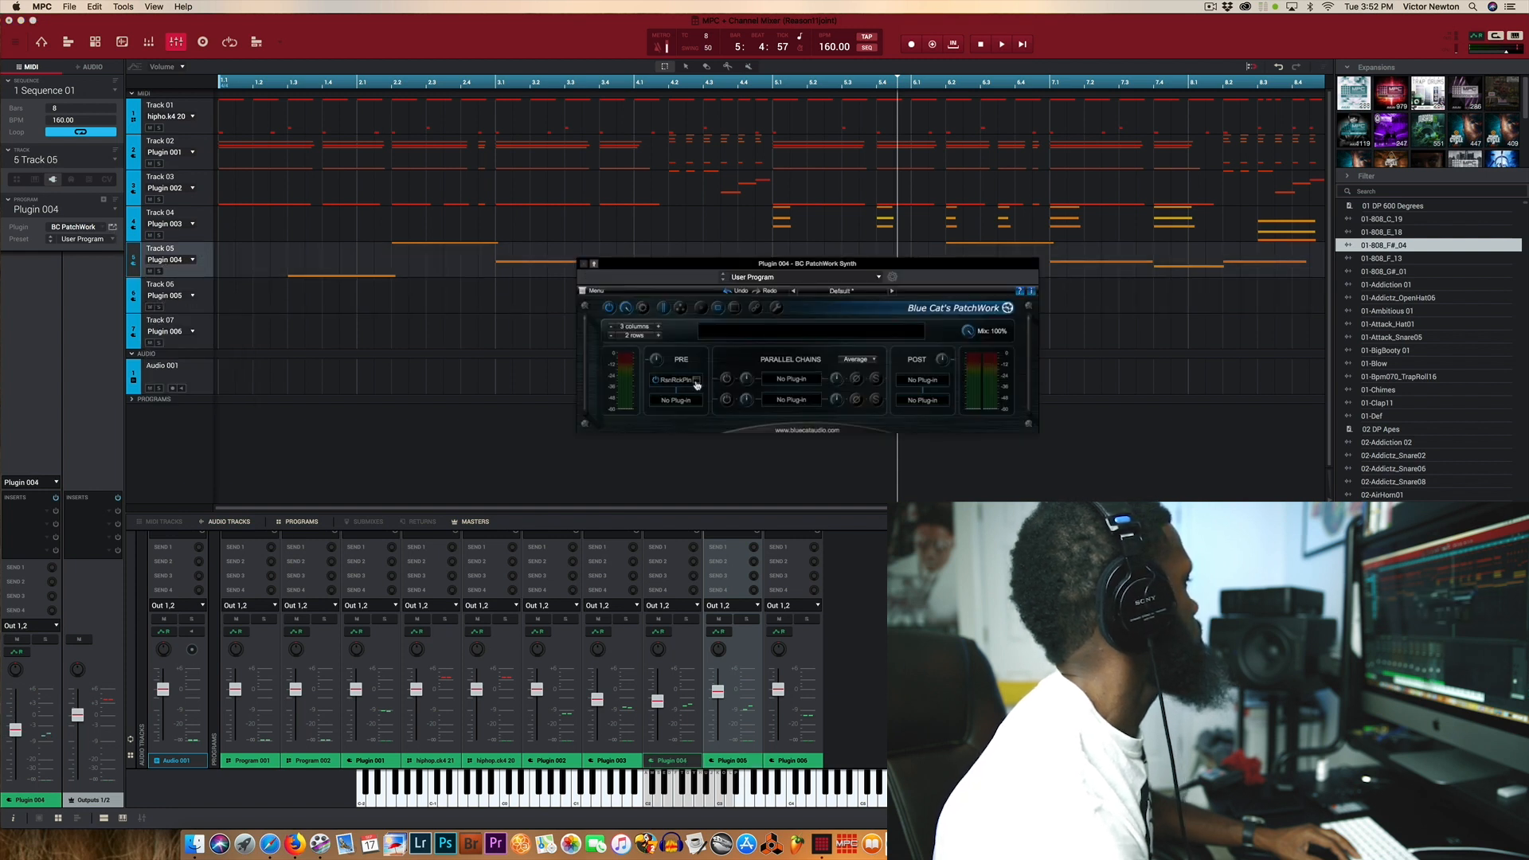
{"action": "left_click", "coordinate": [697, 381]}
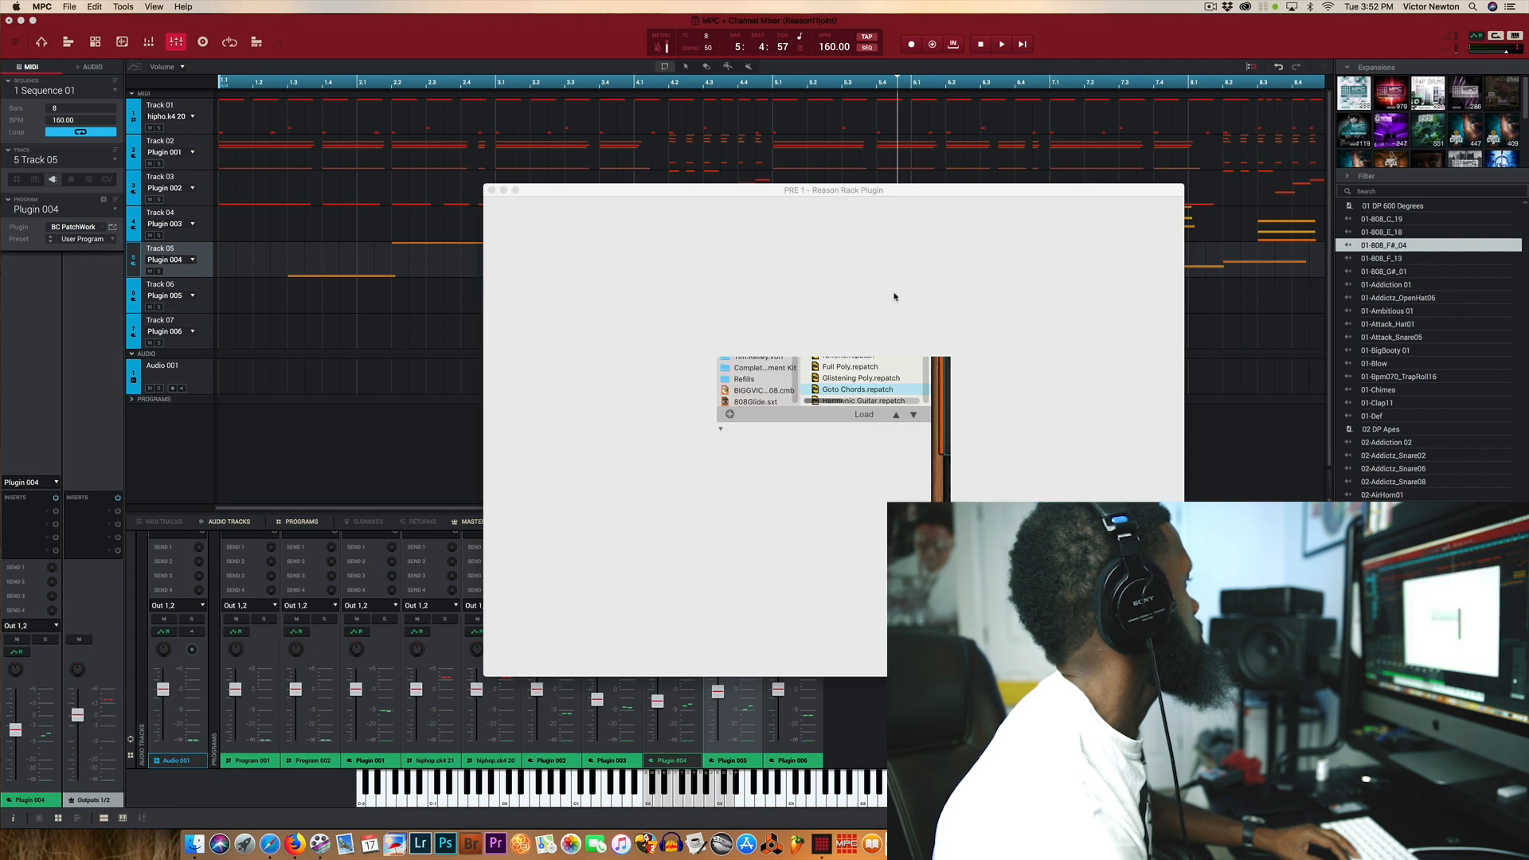
{"action": "left_click_drag", "start_coordinate": [1030, 194], "coordinate": [1050, 172]}
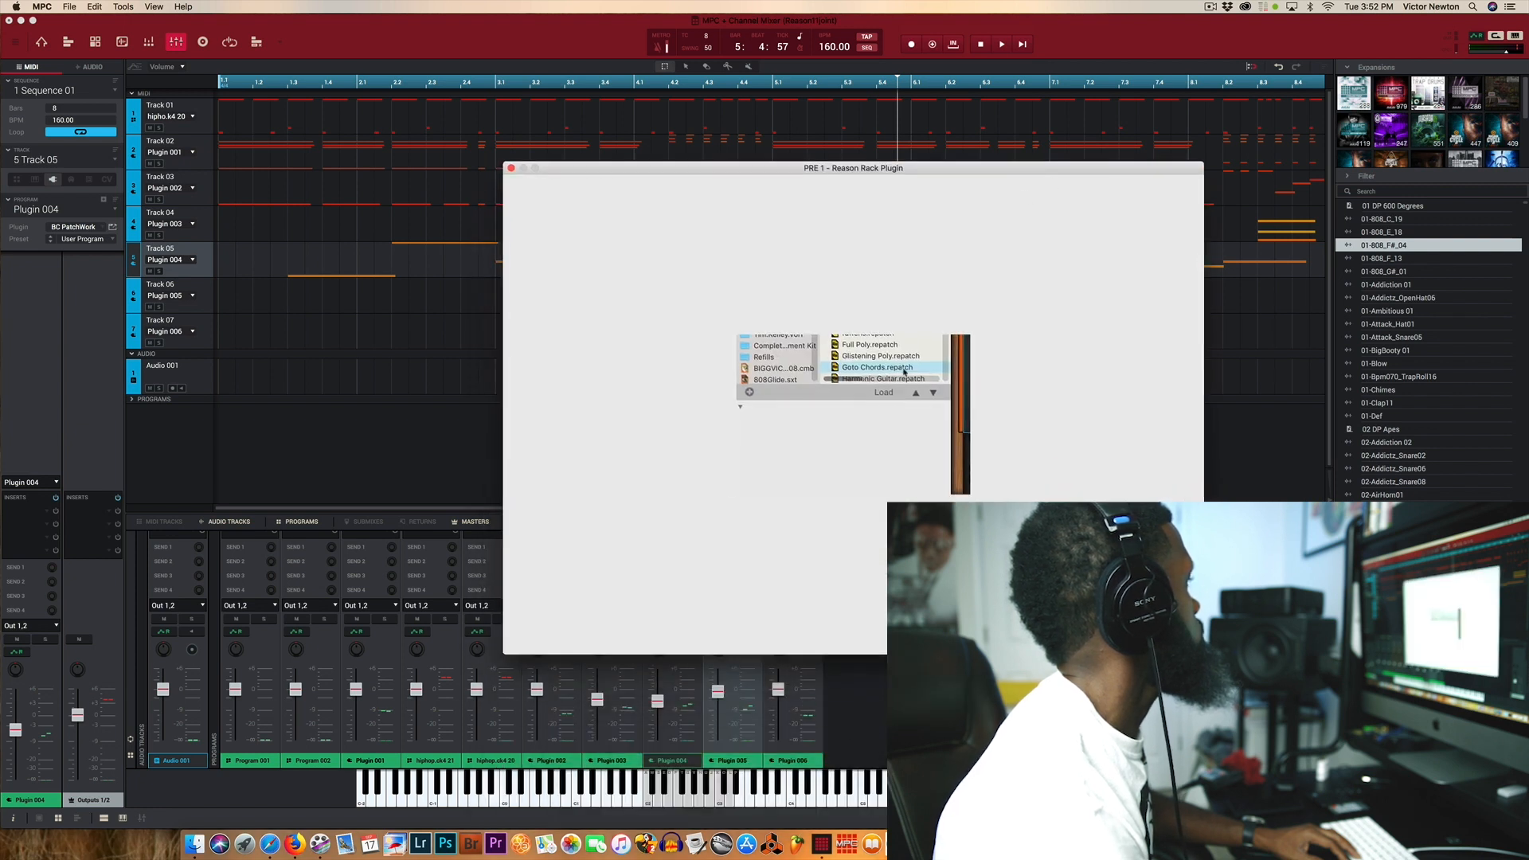
{"action": "left_click", "coordinate": [511, 168]}
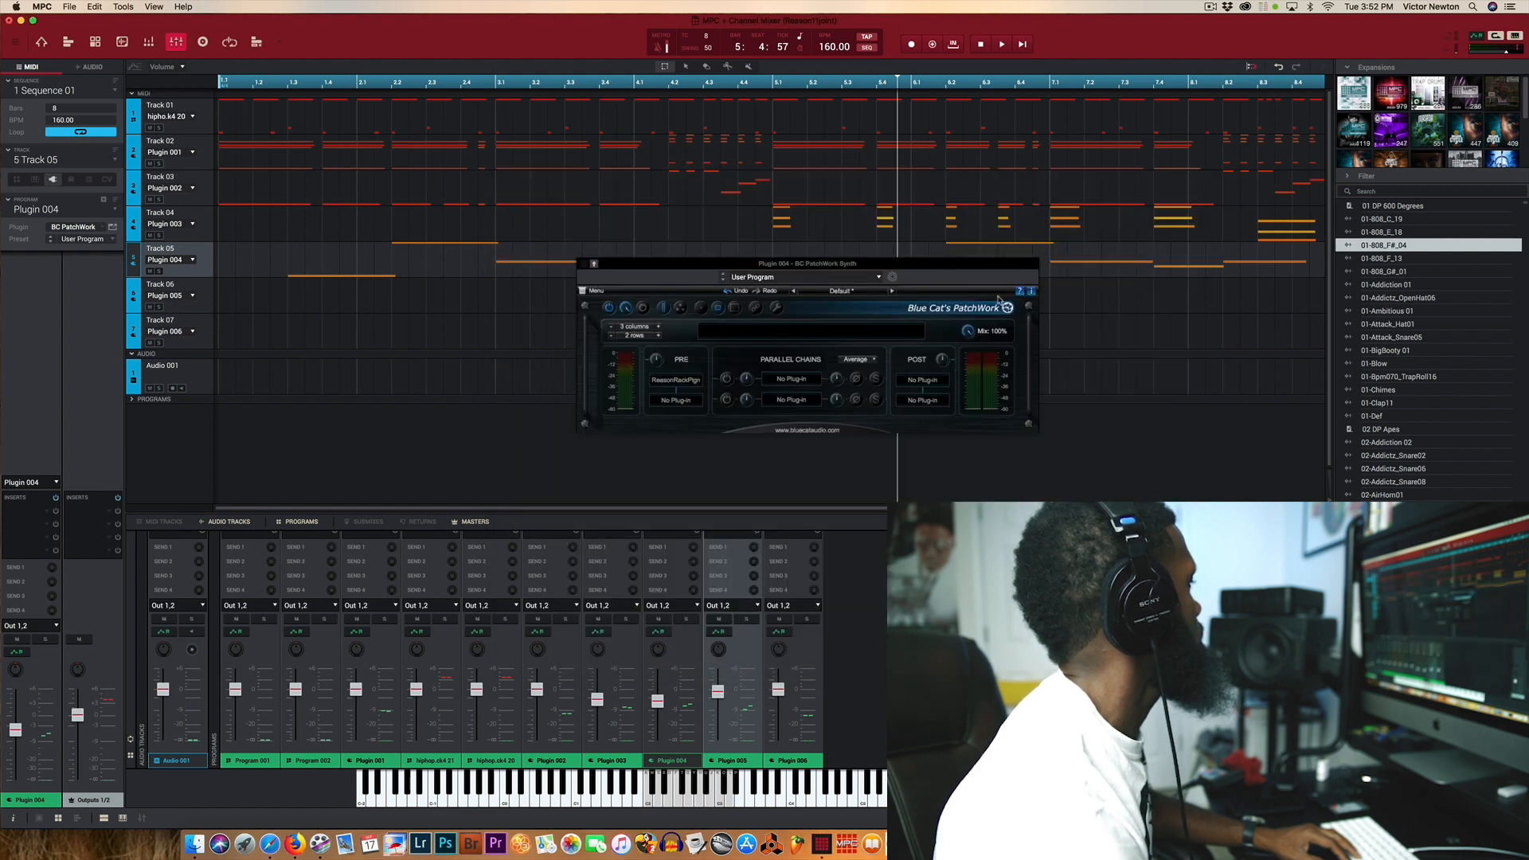
{"action": "left_click", "coordinate": [582, 265]}
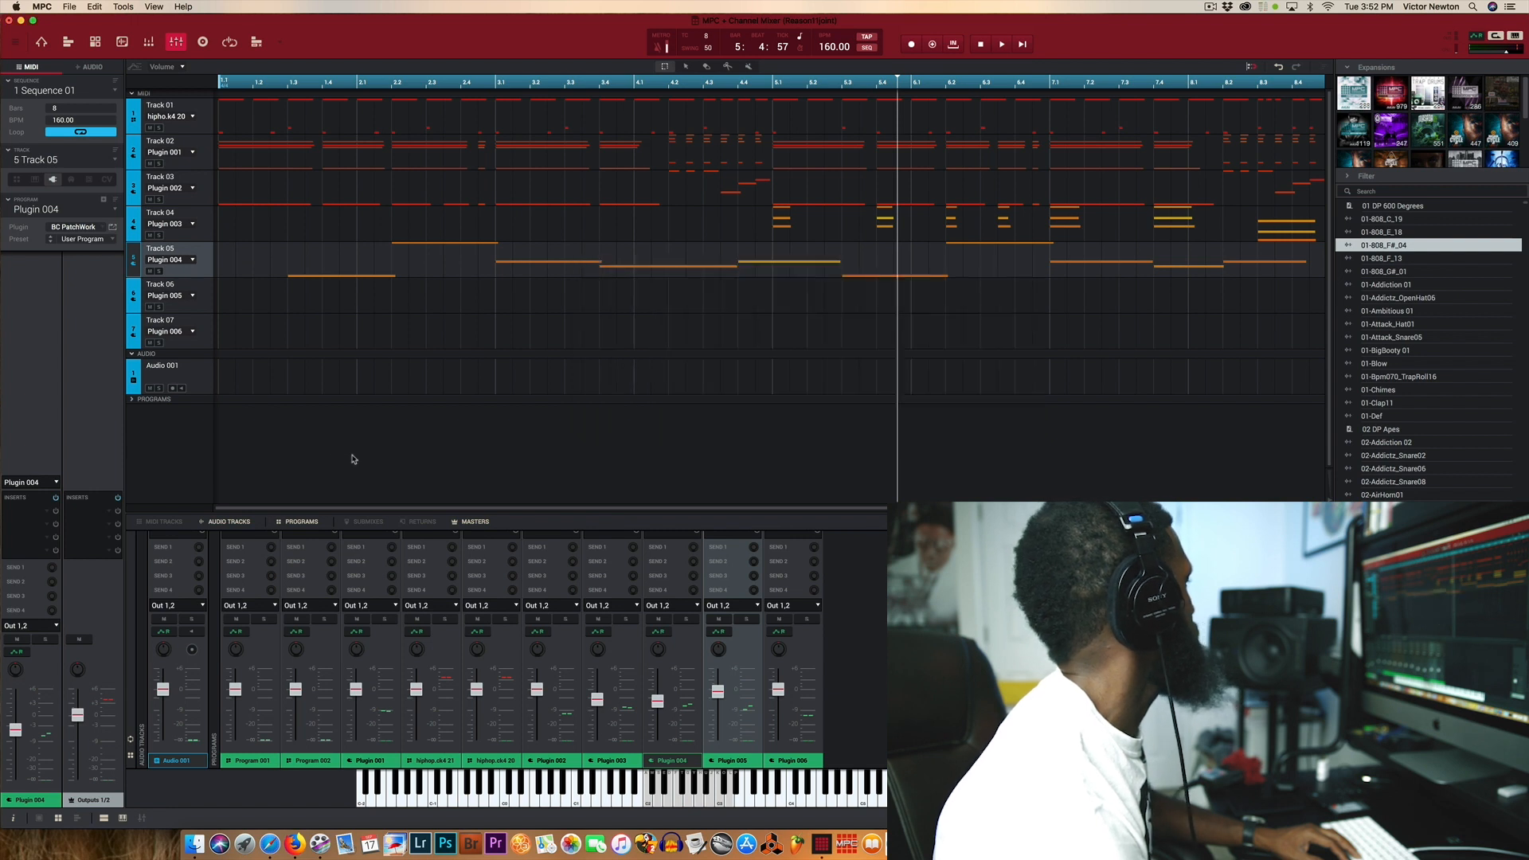
Step: Play the sequence, toggle Track 05's mute during playback, and stop playback
{"action": "key", "text": "space"}
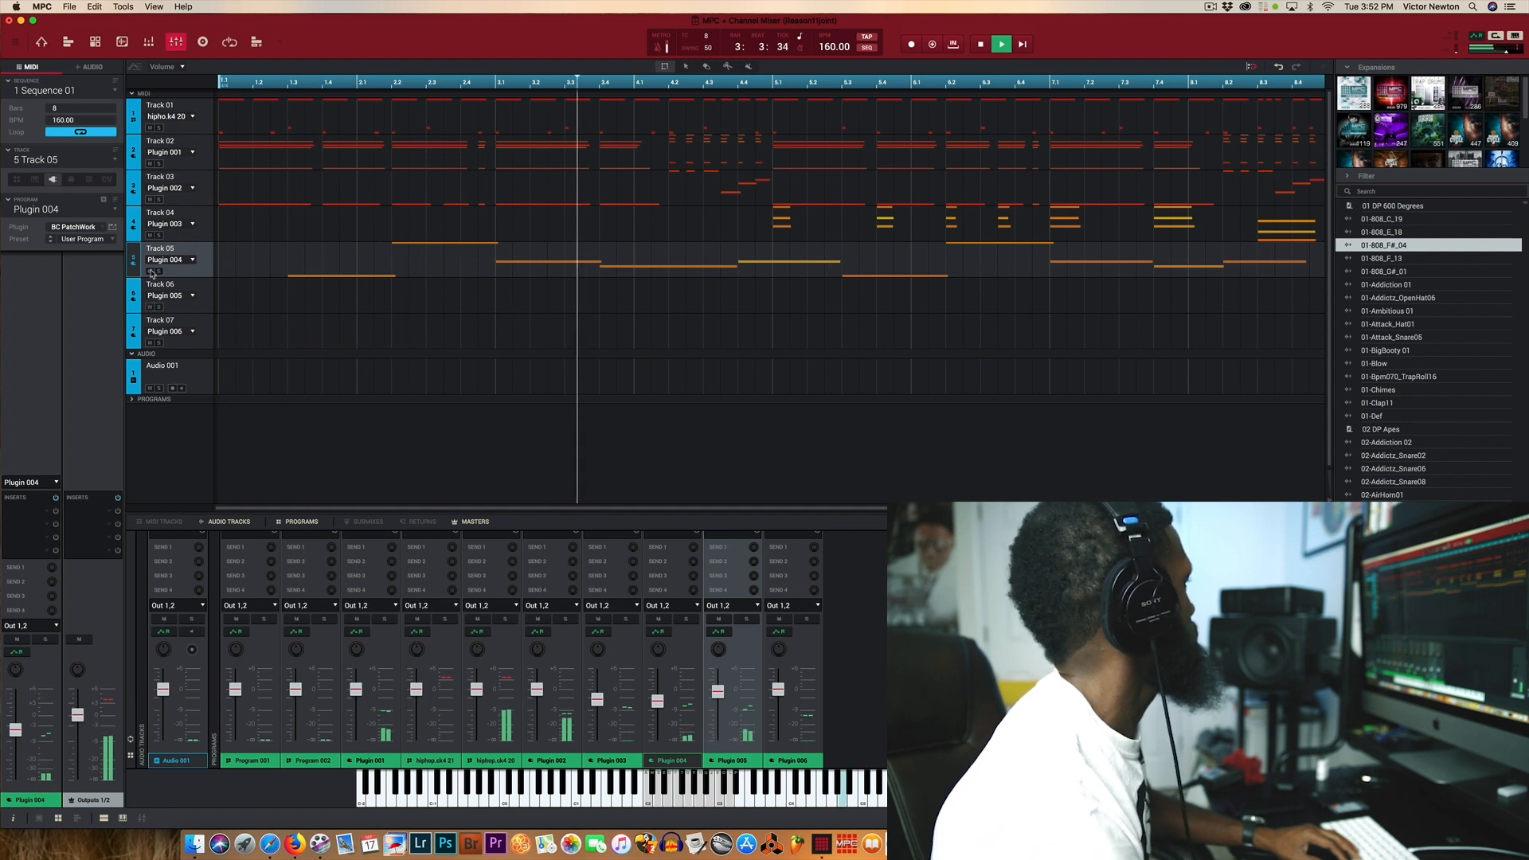
{"action": "left_click", "coordinate": [150, 272]}
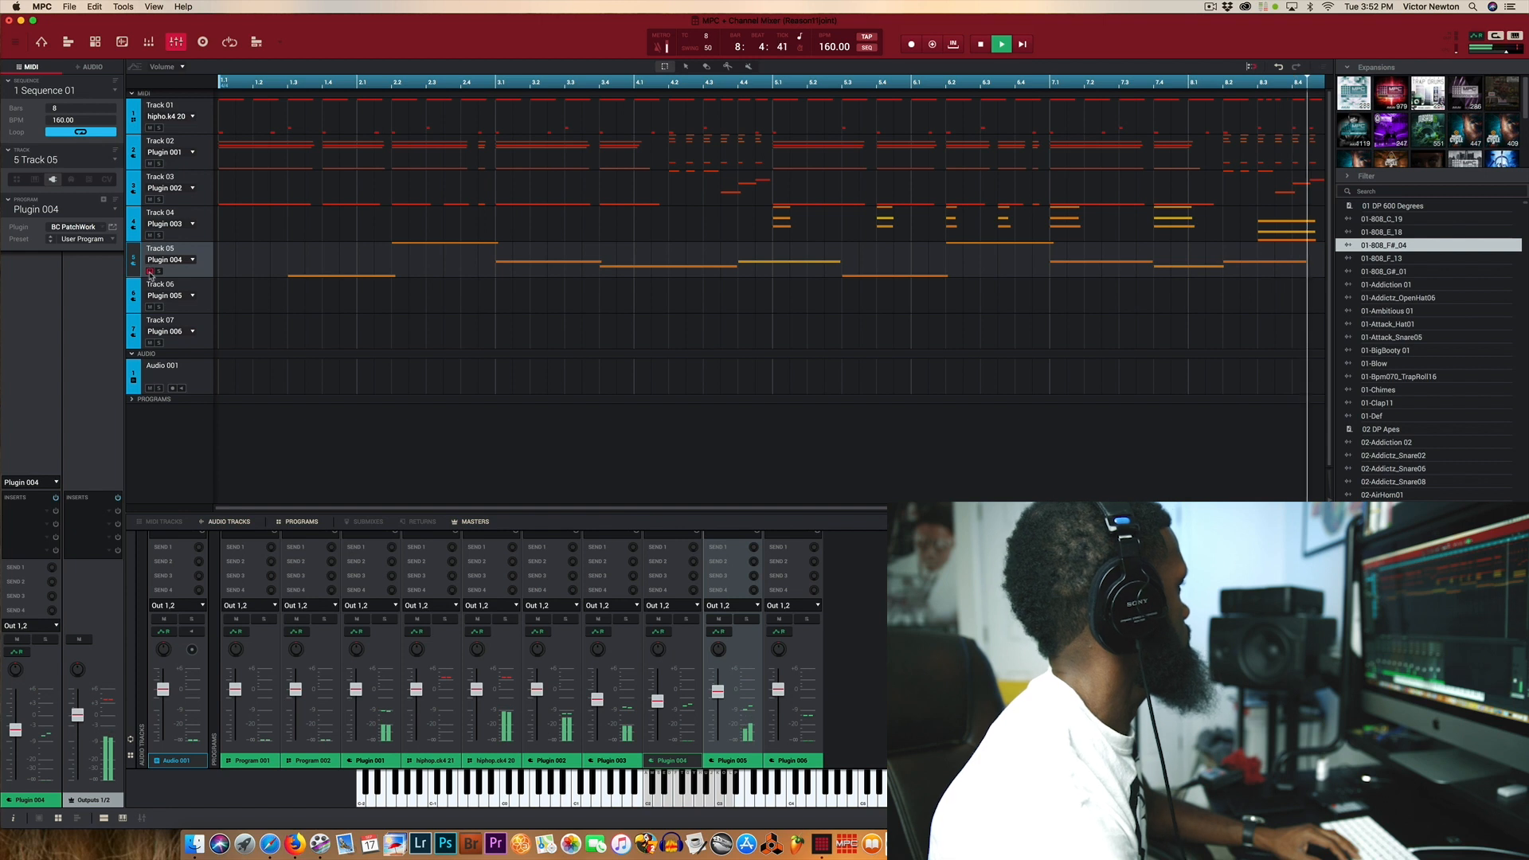
{"action": "key", "text": "space"}
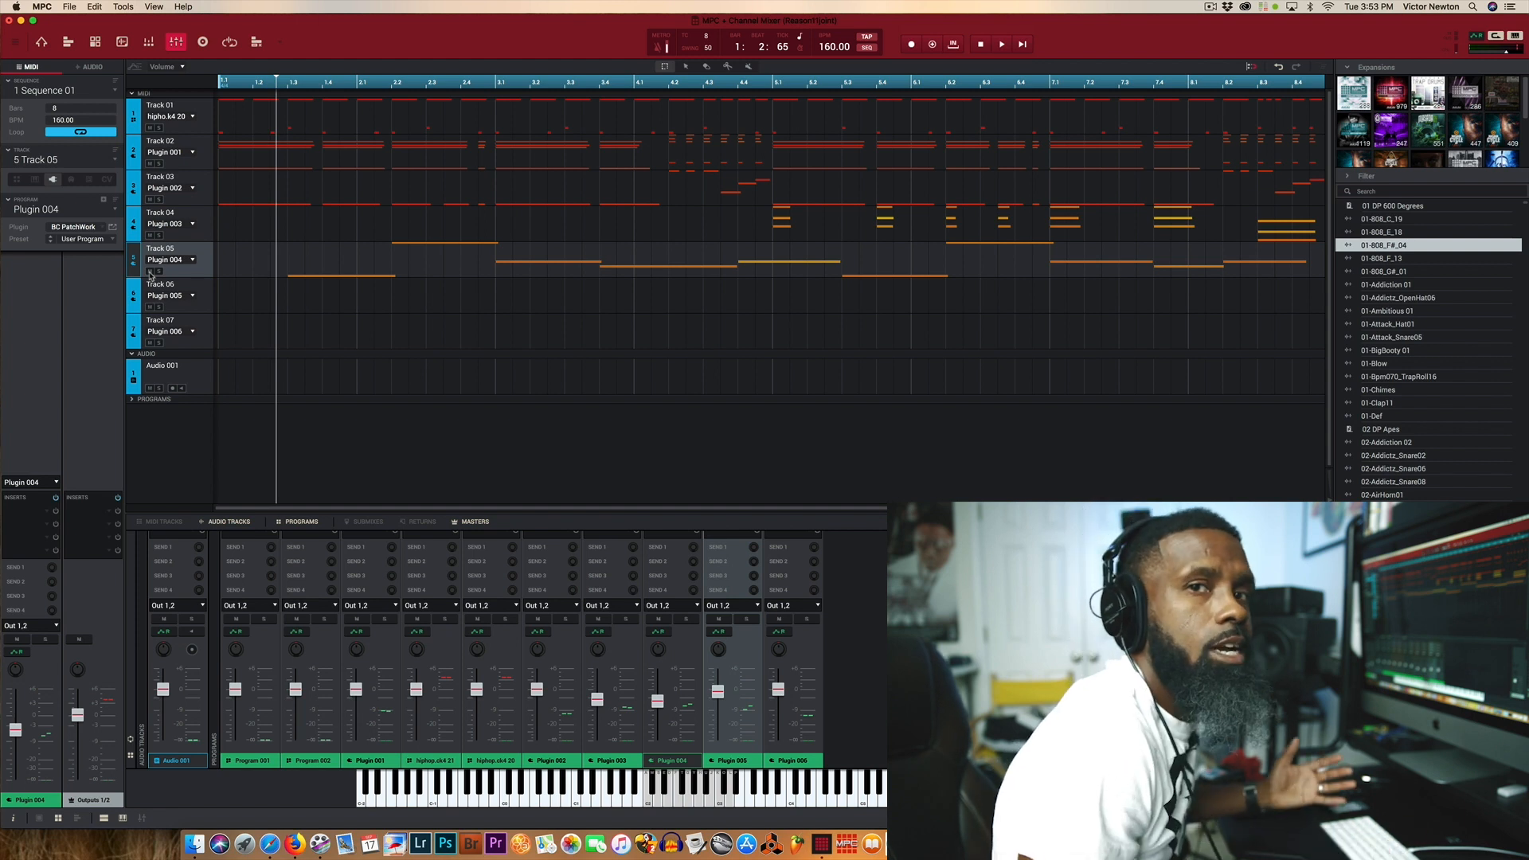
Step: Select Track 06 and assign the Plugin 004 program to it
{"action": "left_click", "coordinate": [190, 310]}
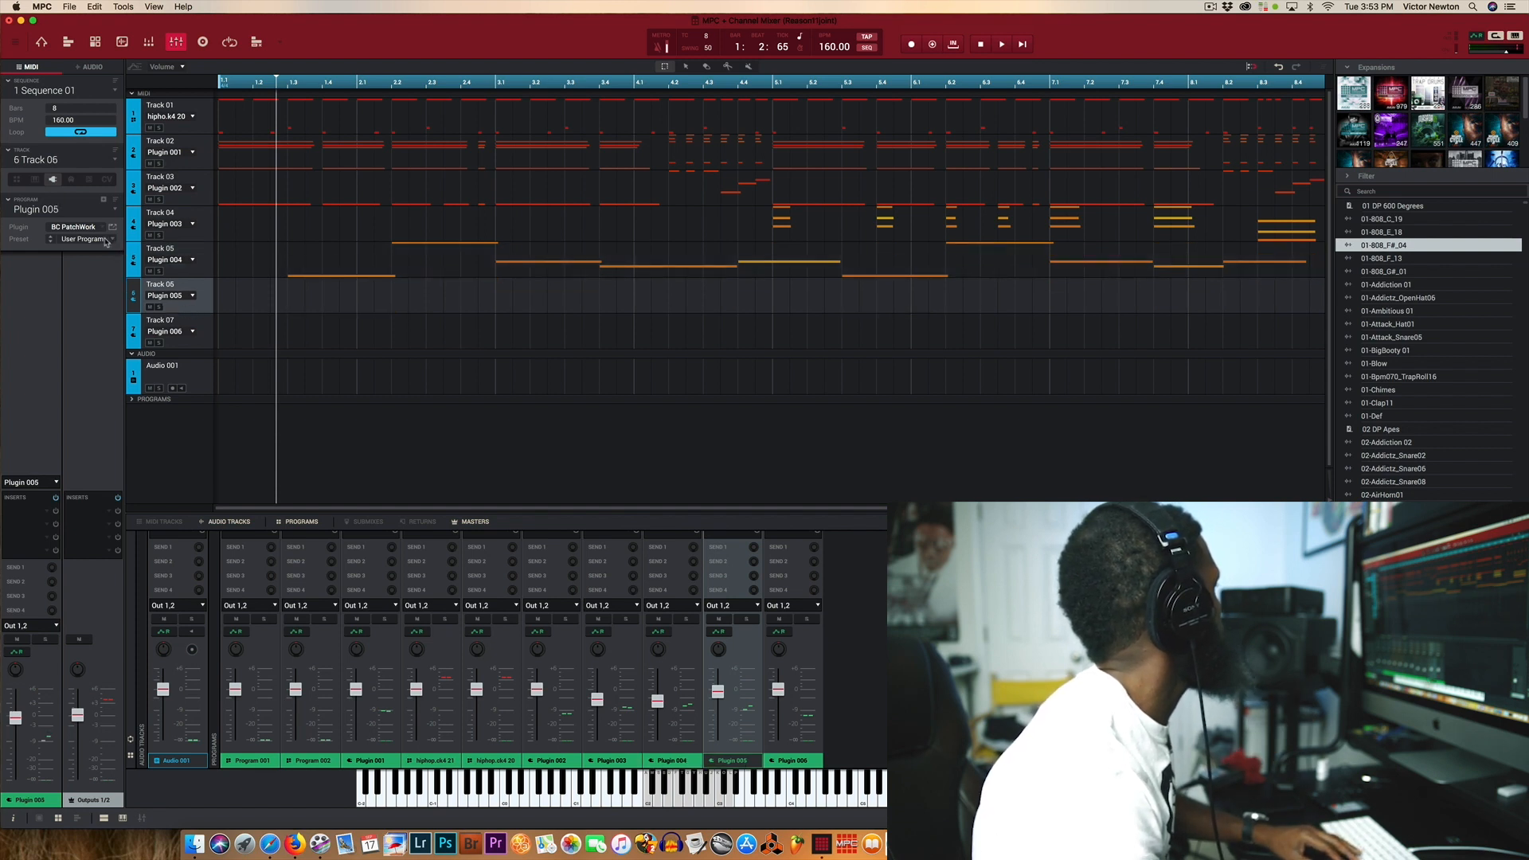
{"action": "left_click", "coordinate": [115, 211]}
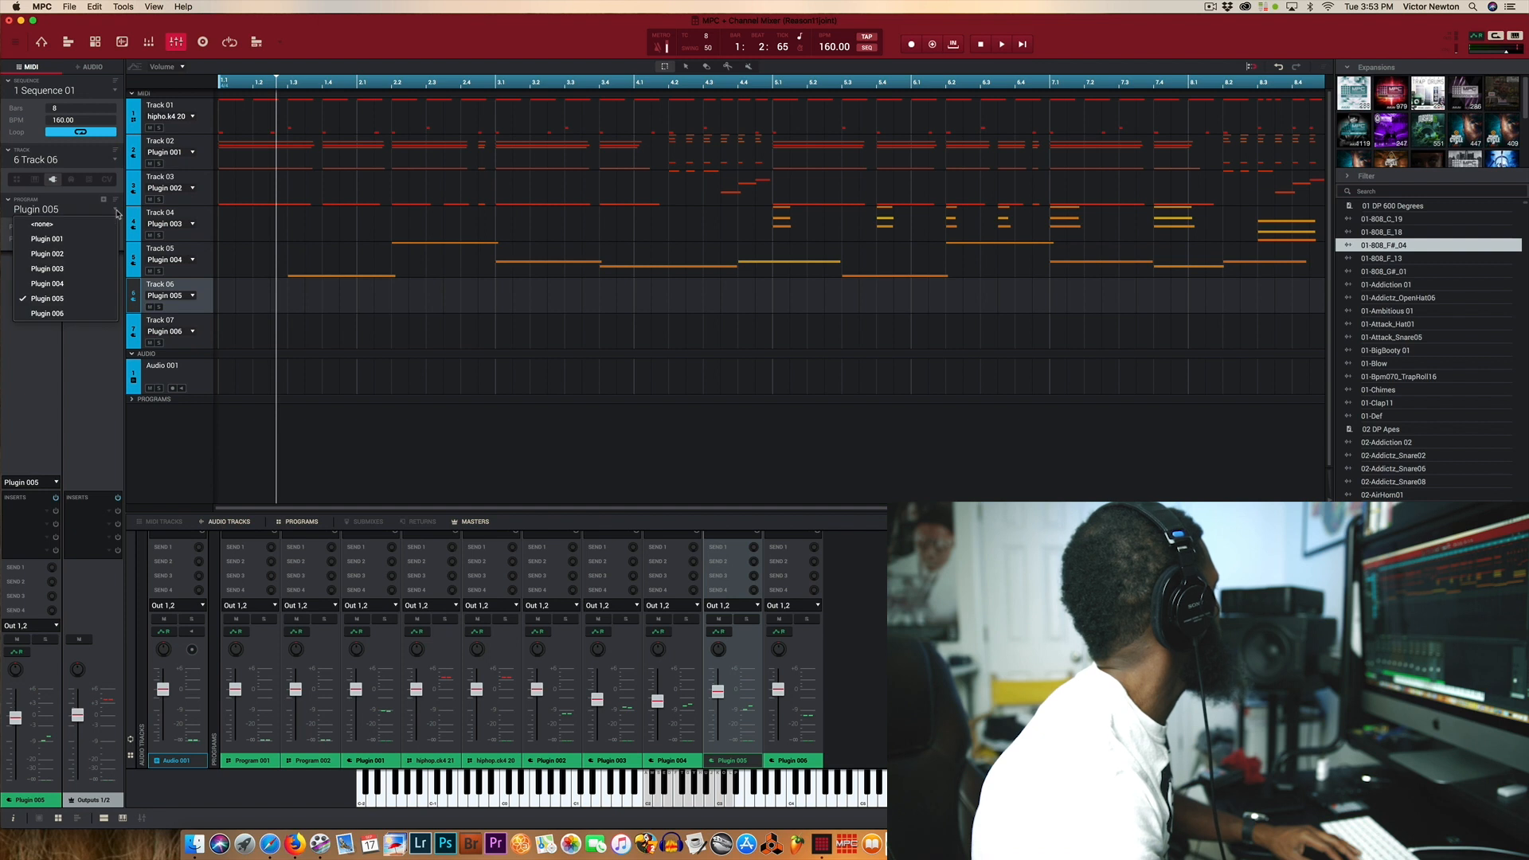
{"action": "left_click", "coordinate": [80, 284]}
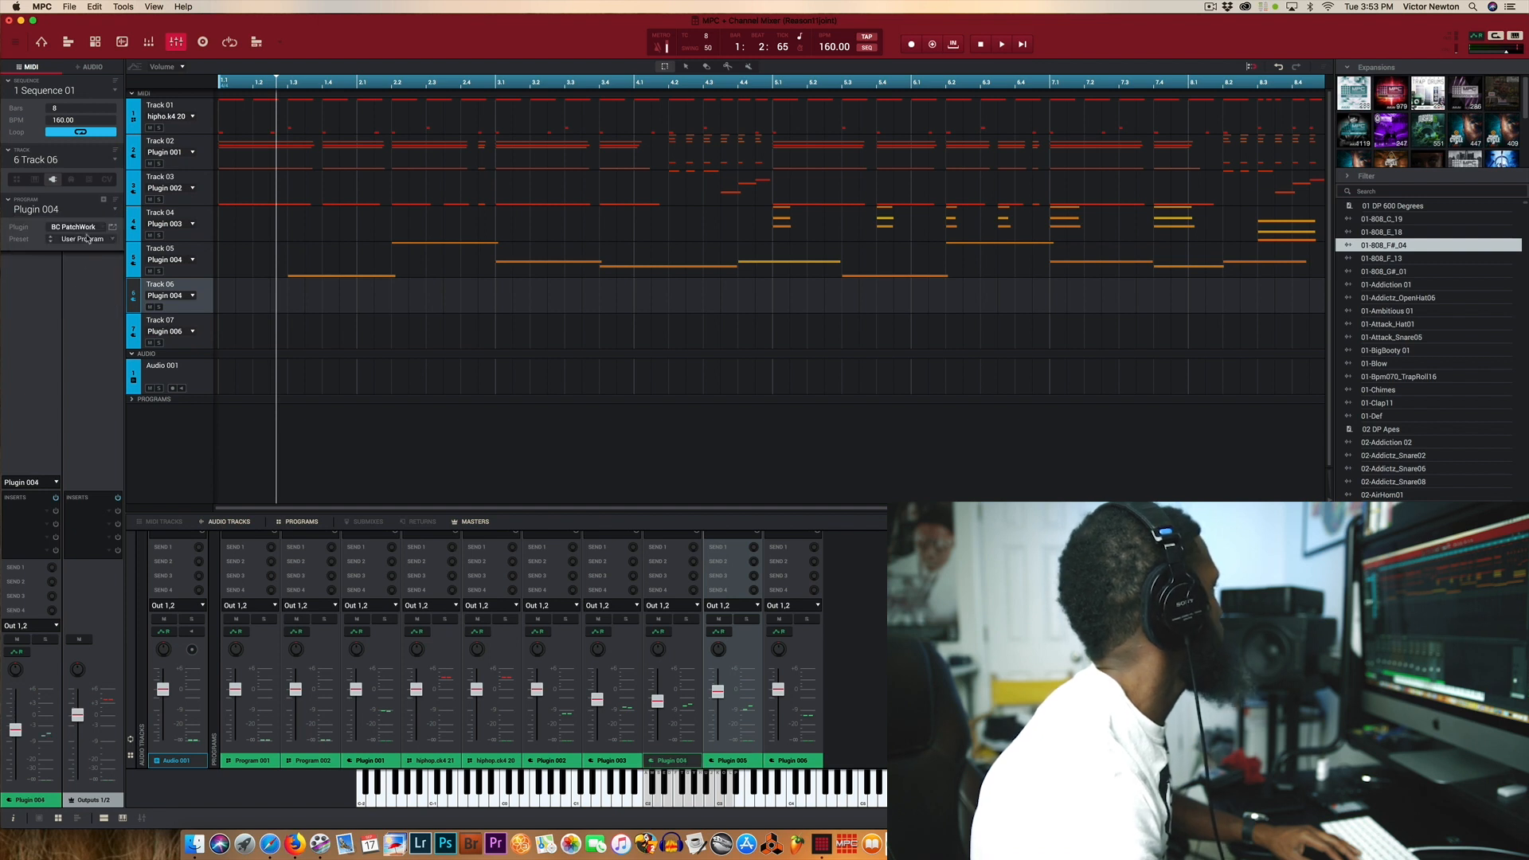
Step: Show the Reason Rack editor from Track 06's PatchWork, move it aside to compare both windows, and close PatchWork
{"action": "left_click", "coordinate": [112, 228]}
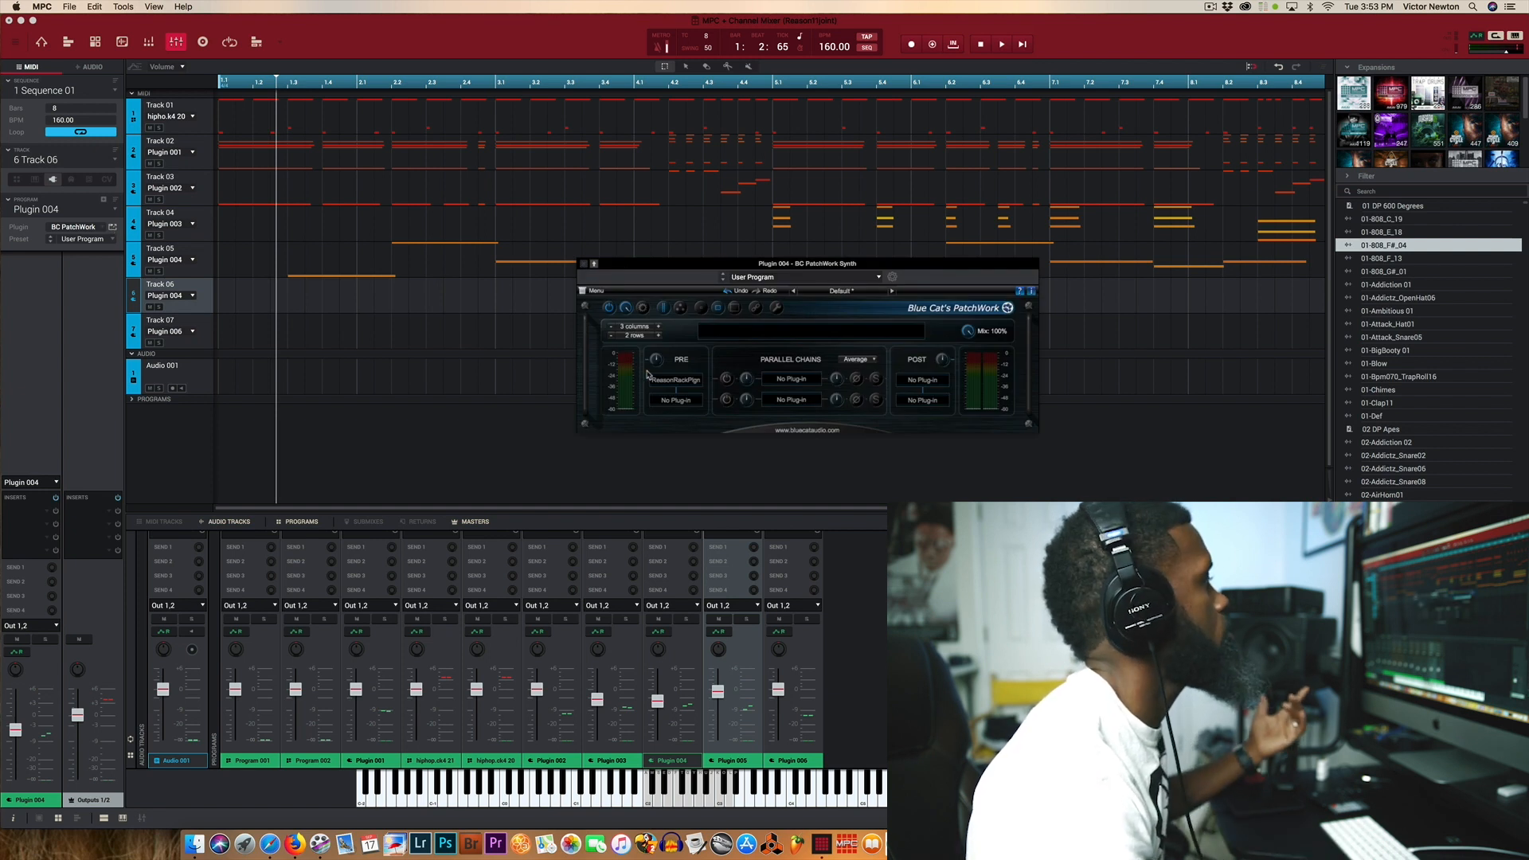
{"action": "mouse_move", "coordinate": [691, 383]}
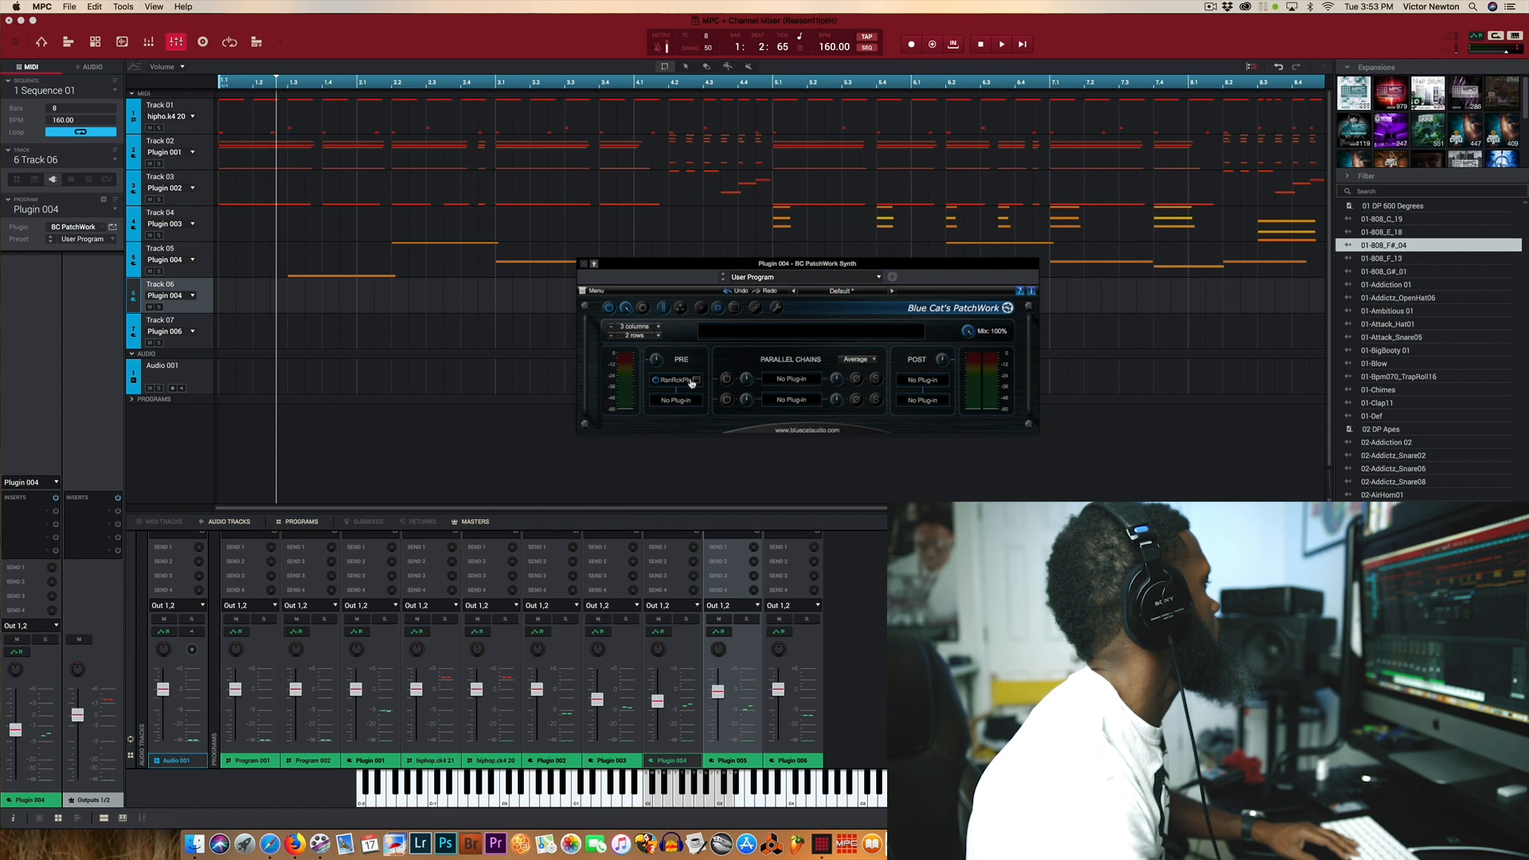
{"action": "right_click", "coordinate": [682, 385]}
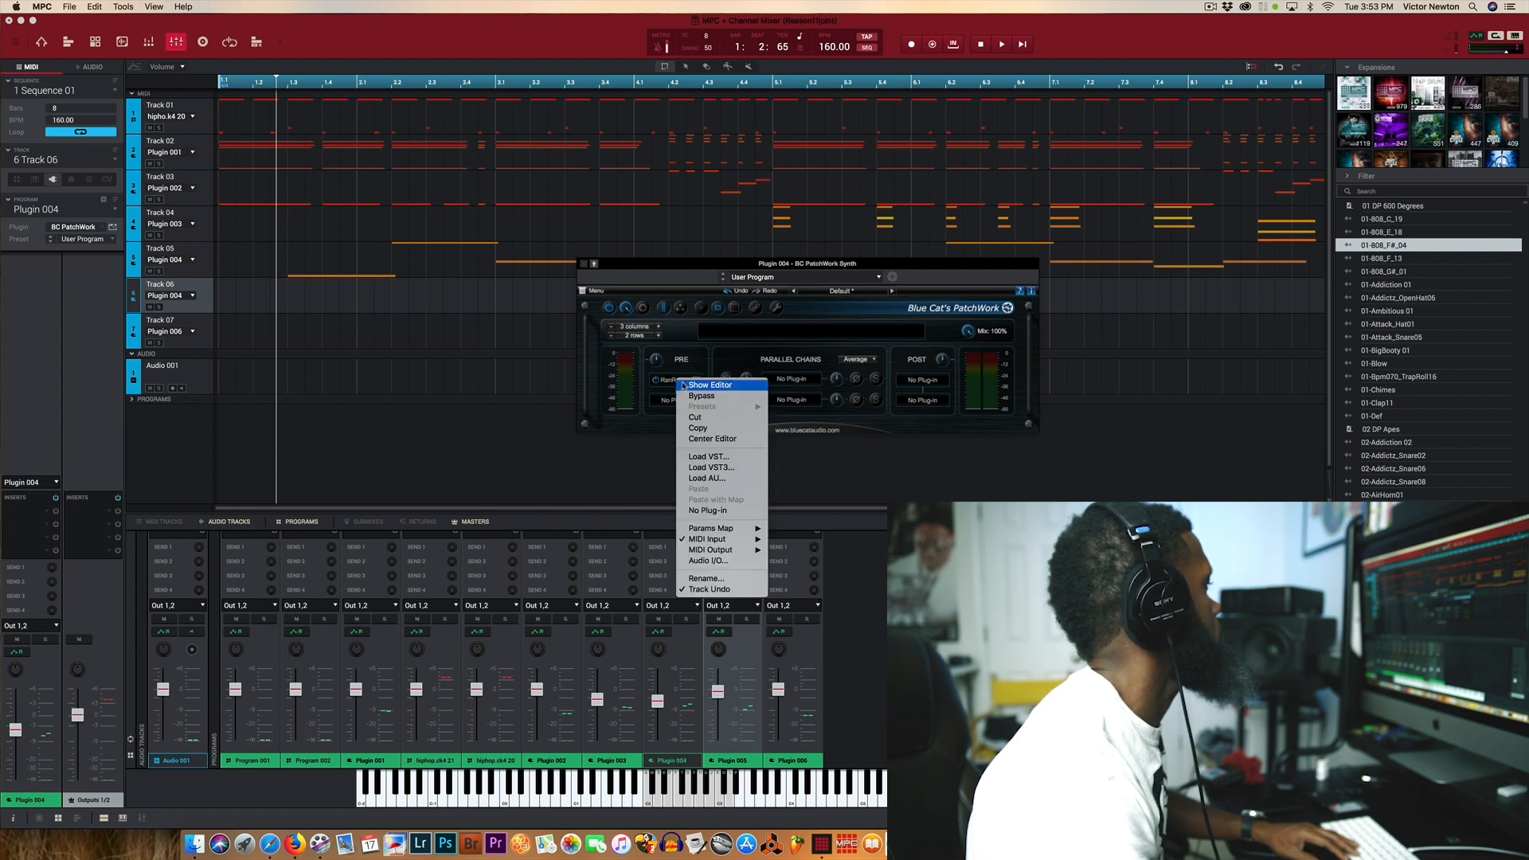
{"action": "left_click", "coordinate": [684, 385]}
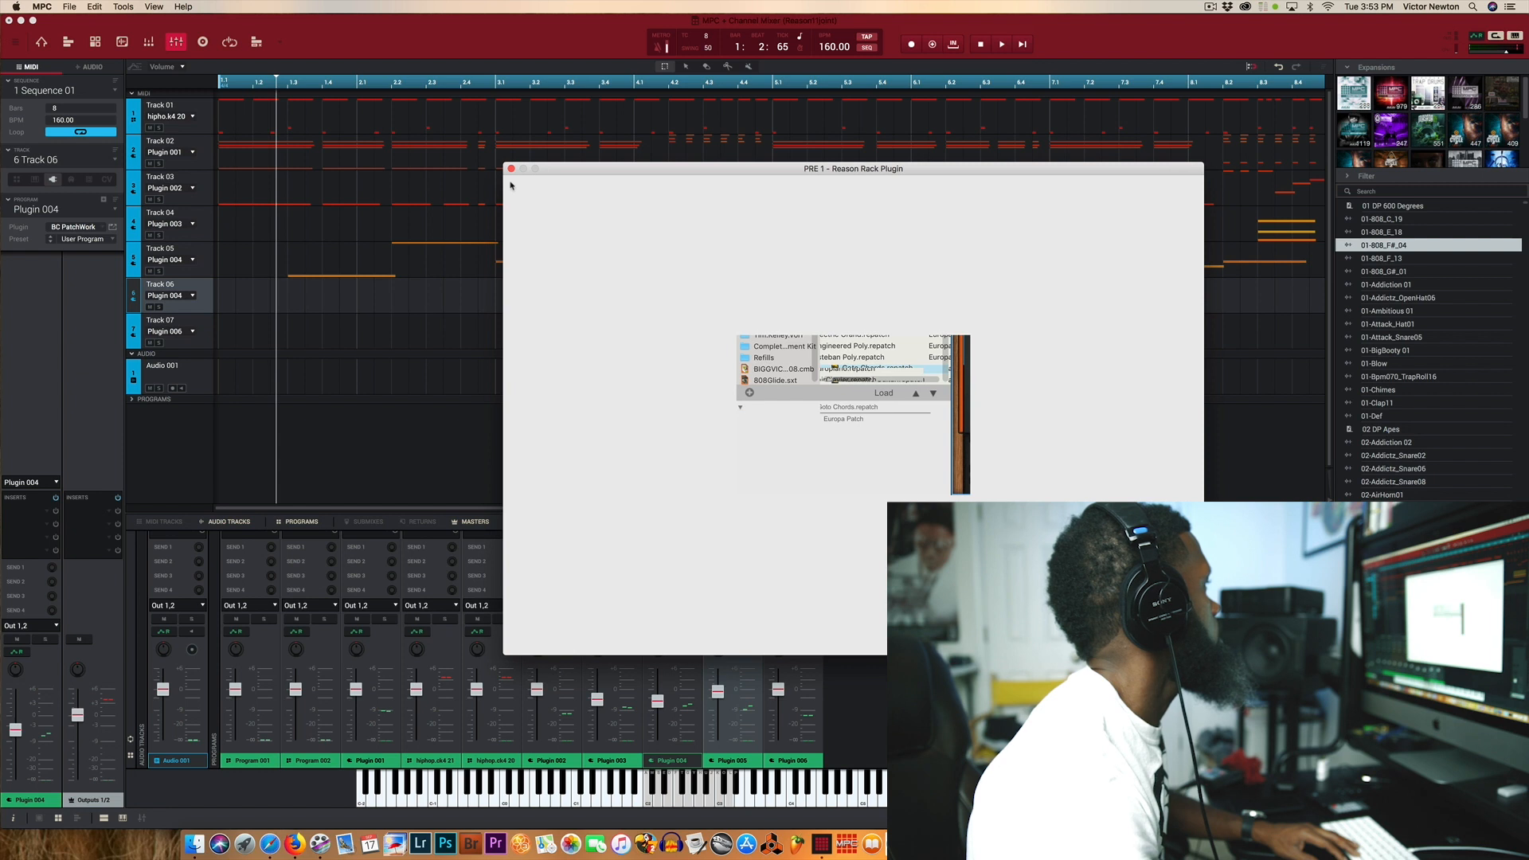
{"action": "left_click_drag", "start_coordinate": [1067, 173], "coordinate": [689, 169]}
{"action": "left_click", "coordinate": [913, 262]}
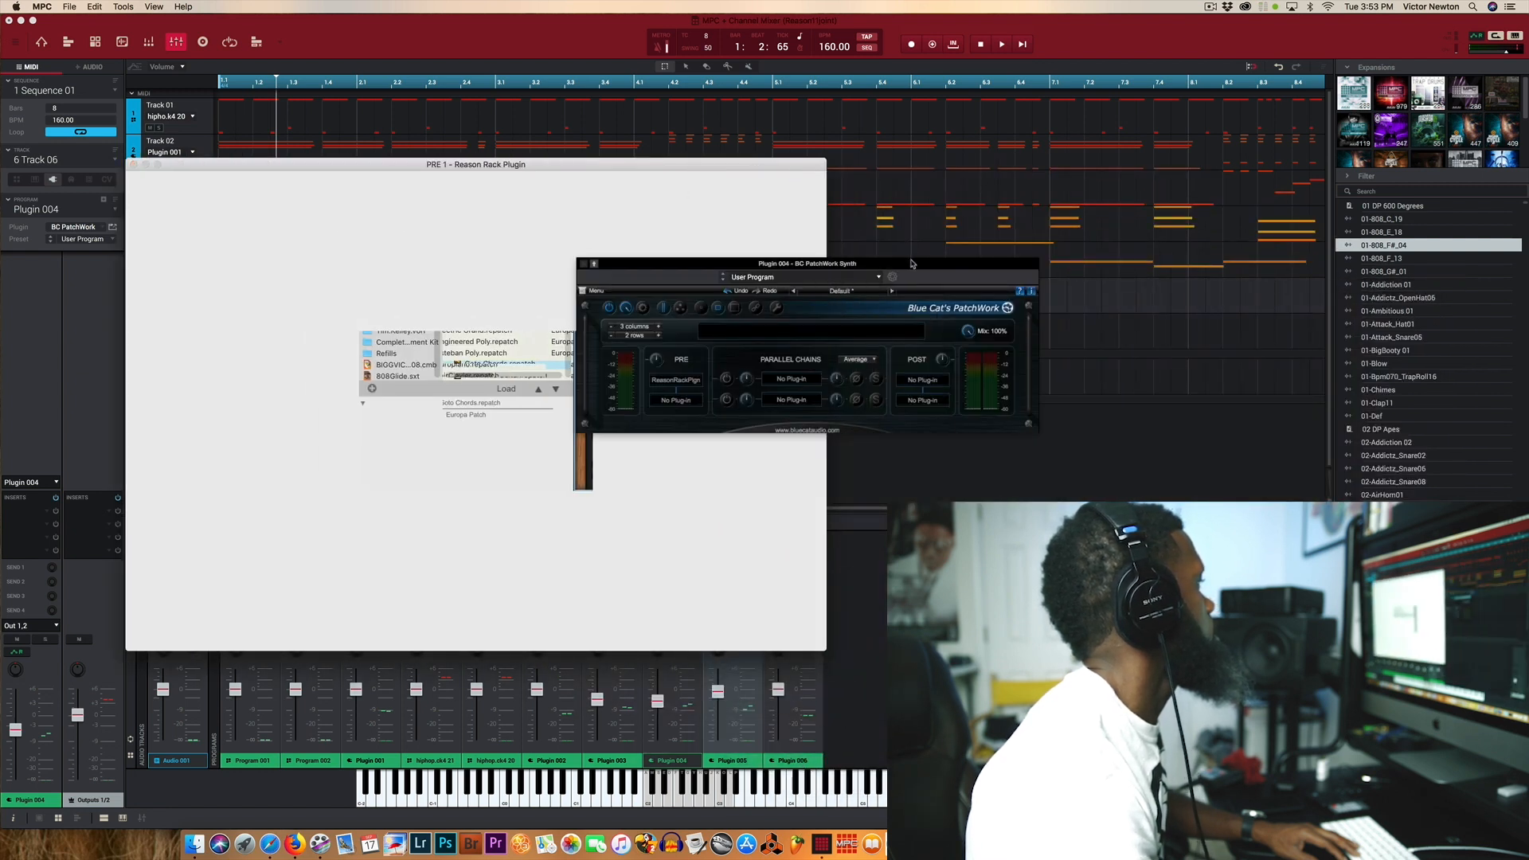
{"action": "left_click", "coordinate": [583, 264]}
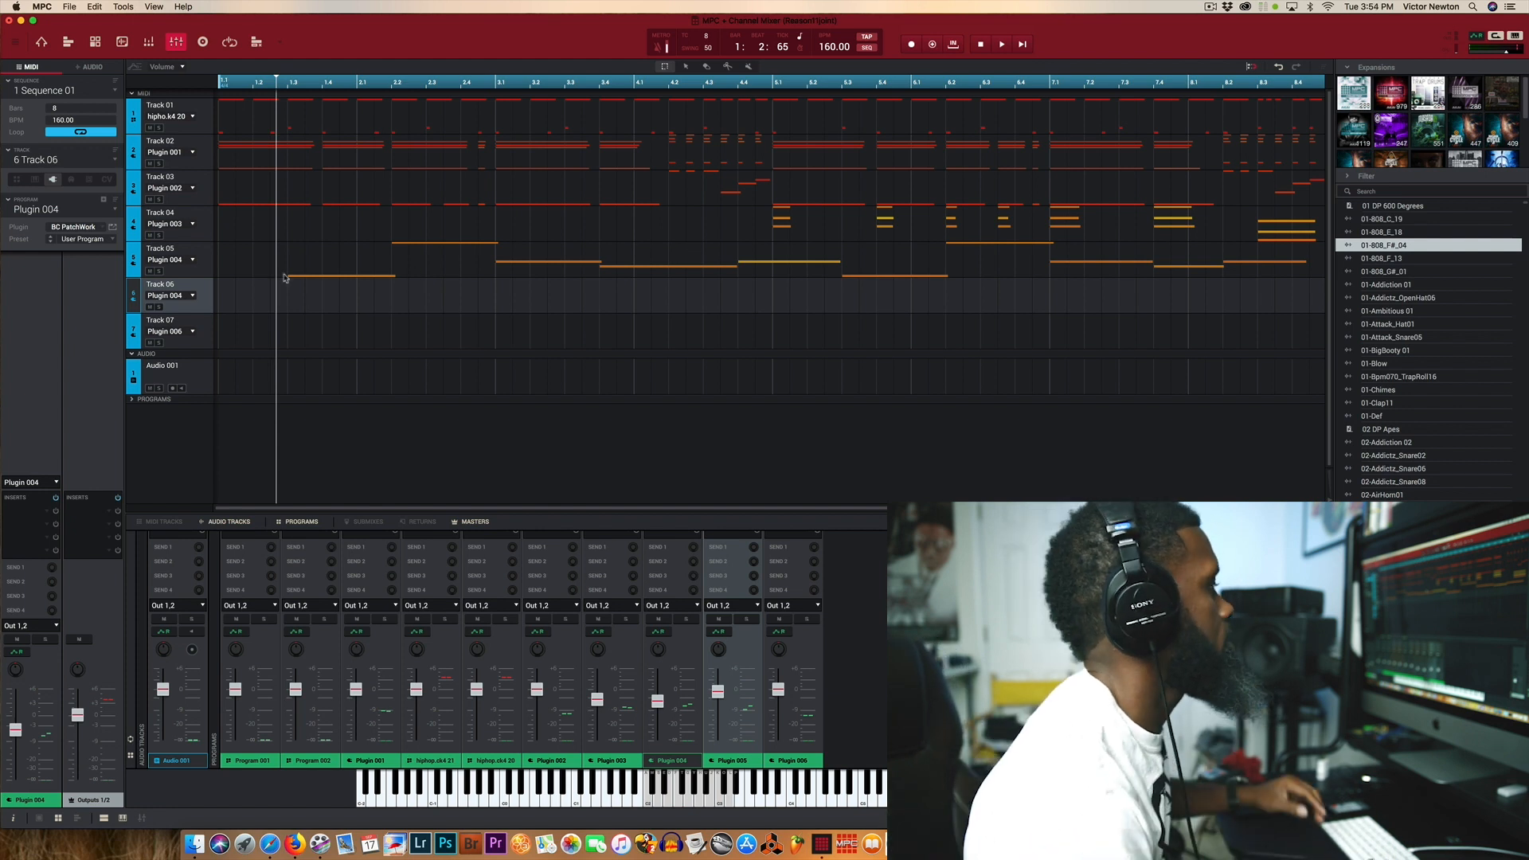
Step: Select Track 07 with Plugin 006, inspect the Reason Rack editor in its PatchWork, moving the editor window, and close both windows
{"action": "left_click", "coordinate": [187, 340]}
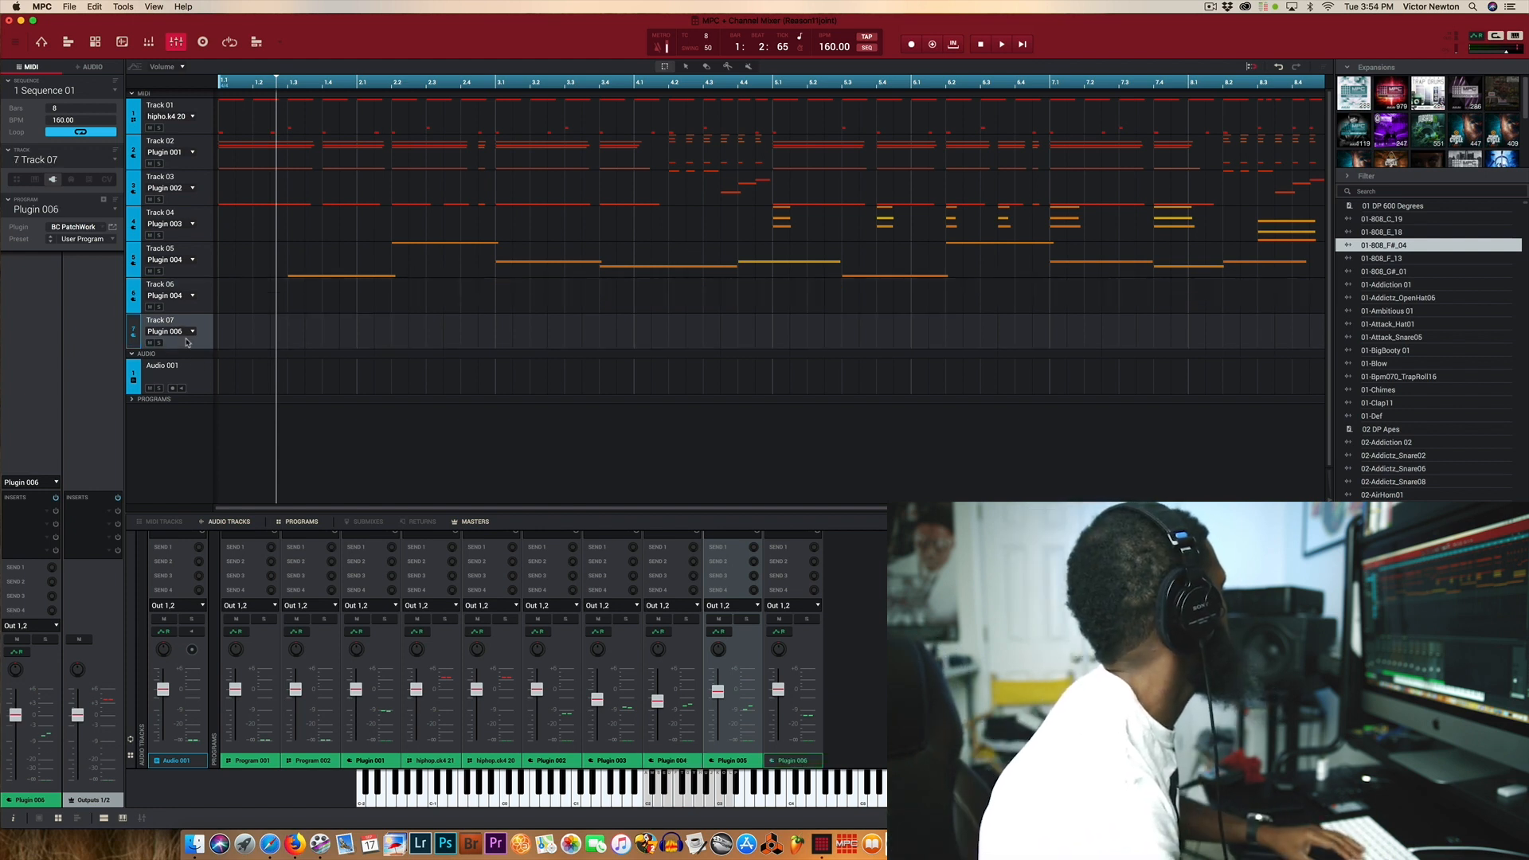
{"action": "left_click", "coordinate": [114, 213]}
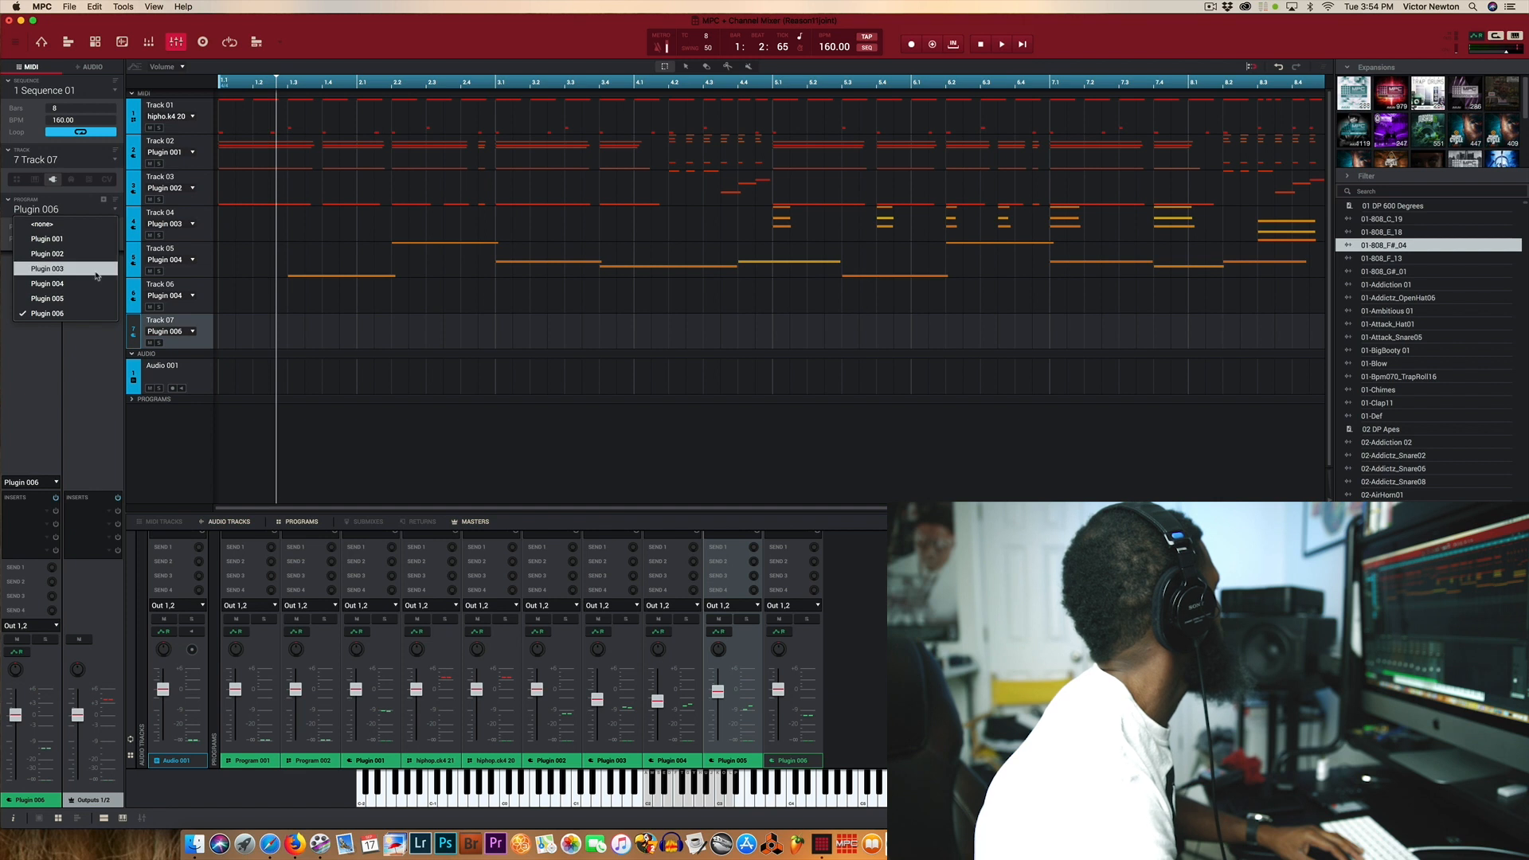
{"action": "left_click", "coordinate": [87, 314]}
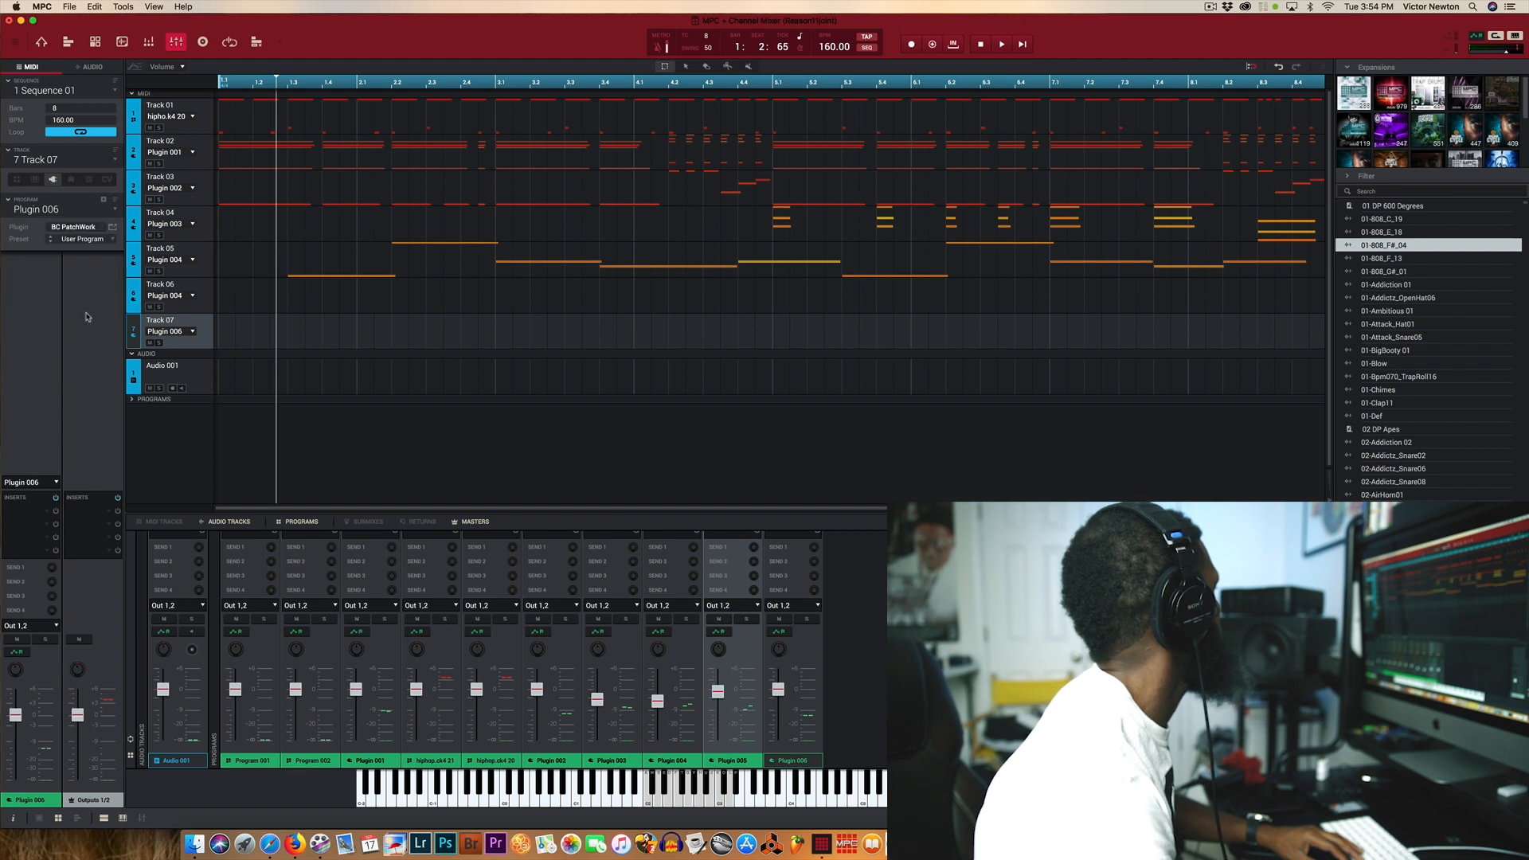
{"action": "left_click", "coordinate": [111, 227]}
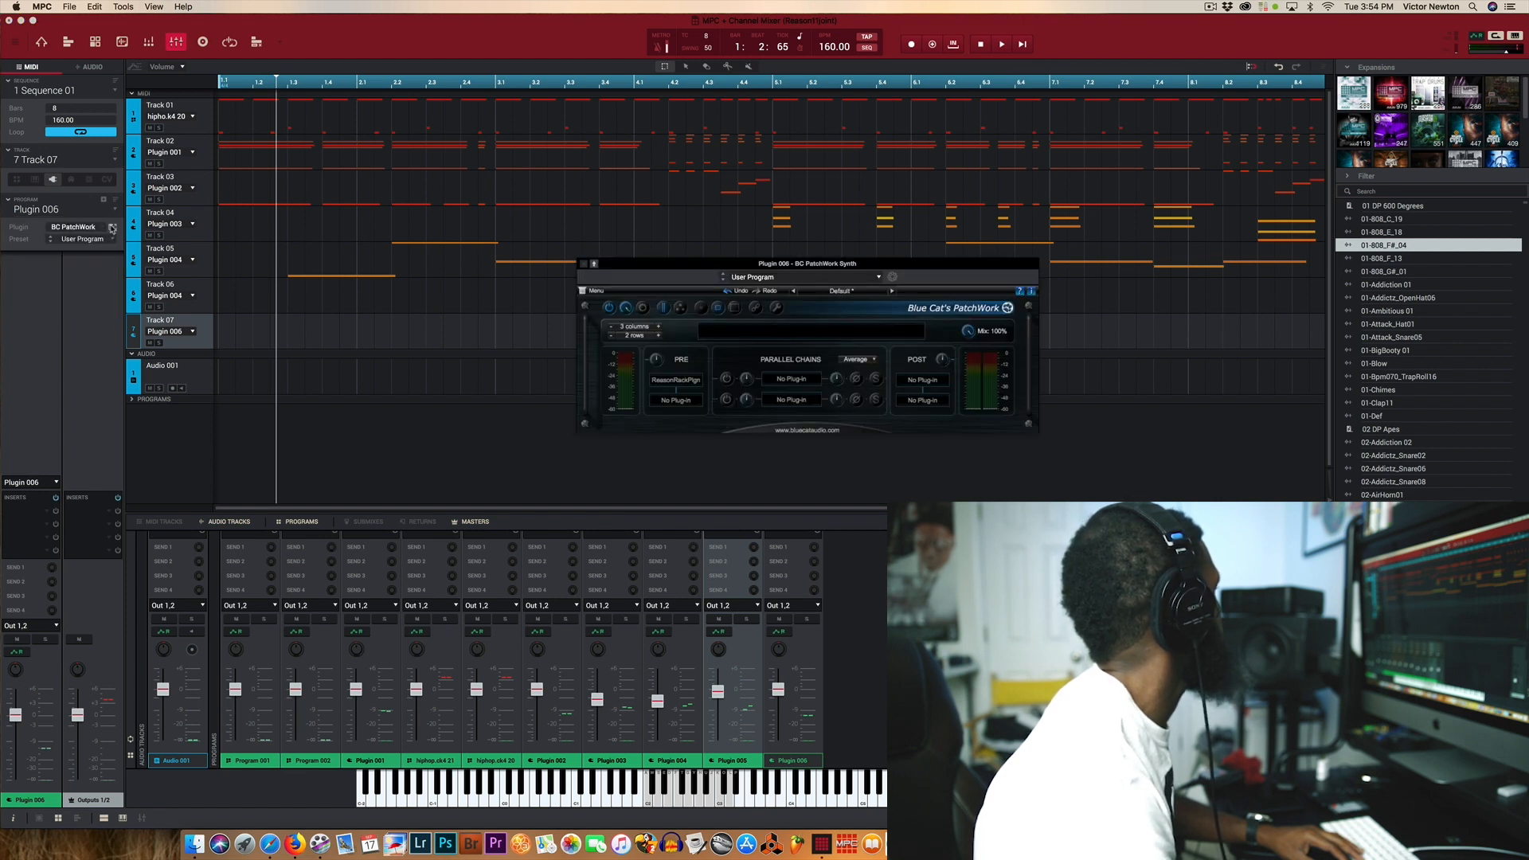
{"action": "mouse_move", "coordinate": [688, 387]}
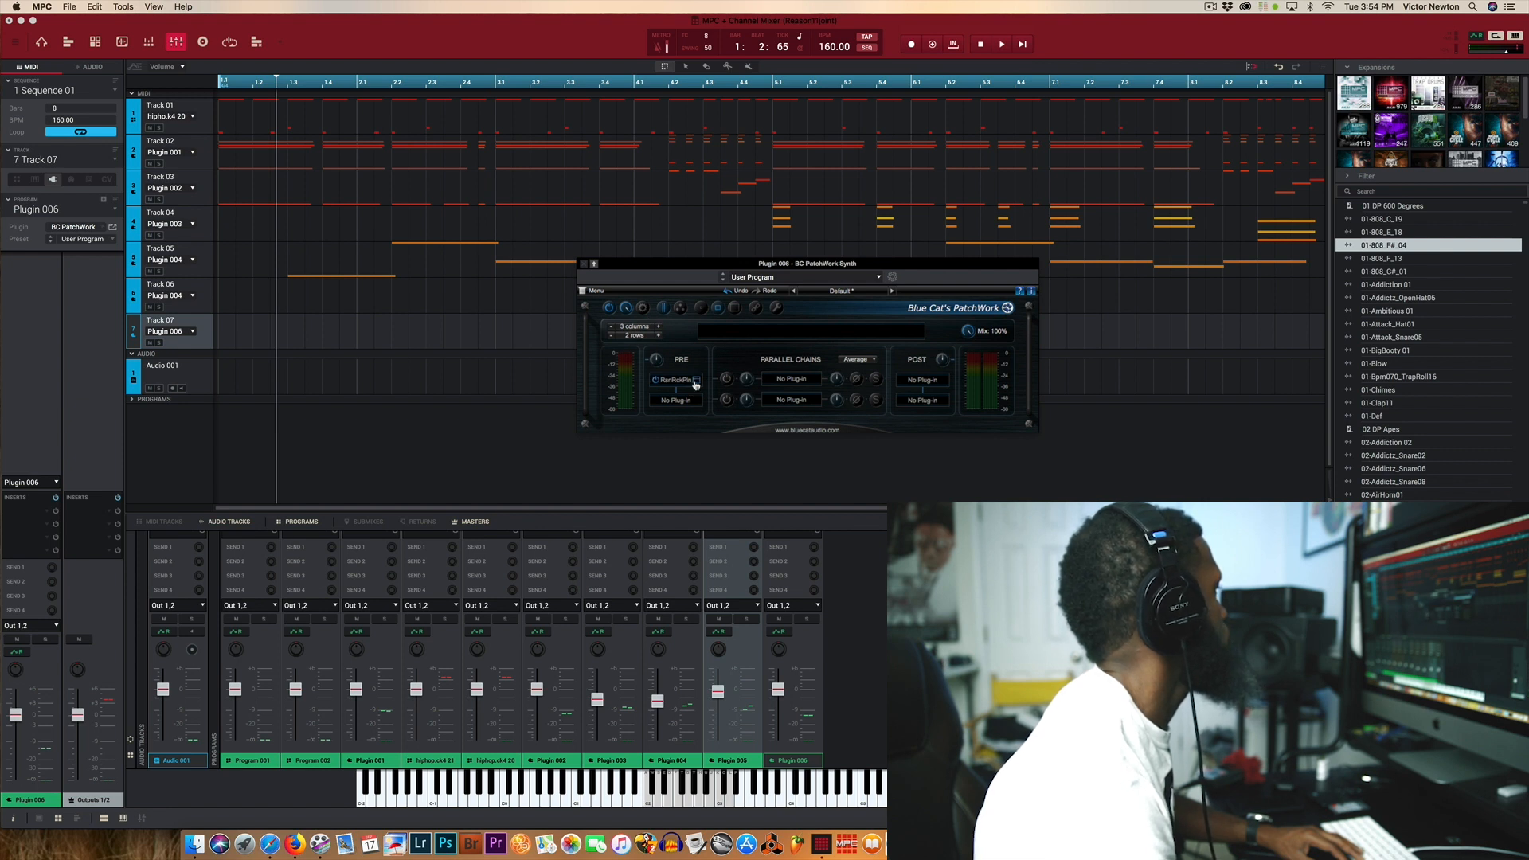
{"action": "left_click", "coordinate": [695, 381]}
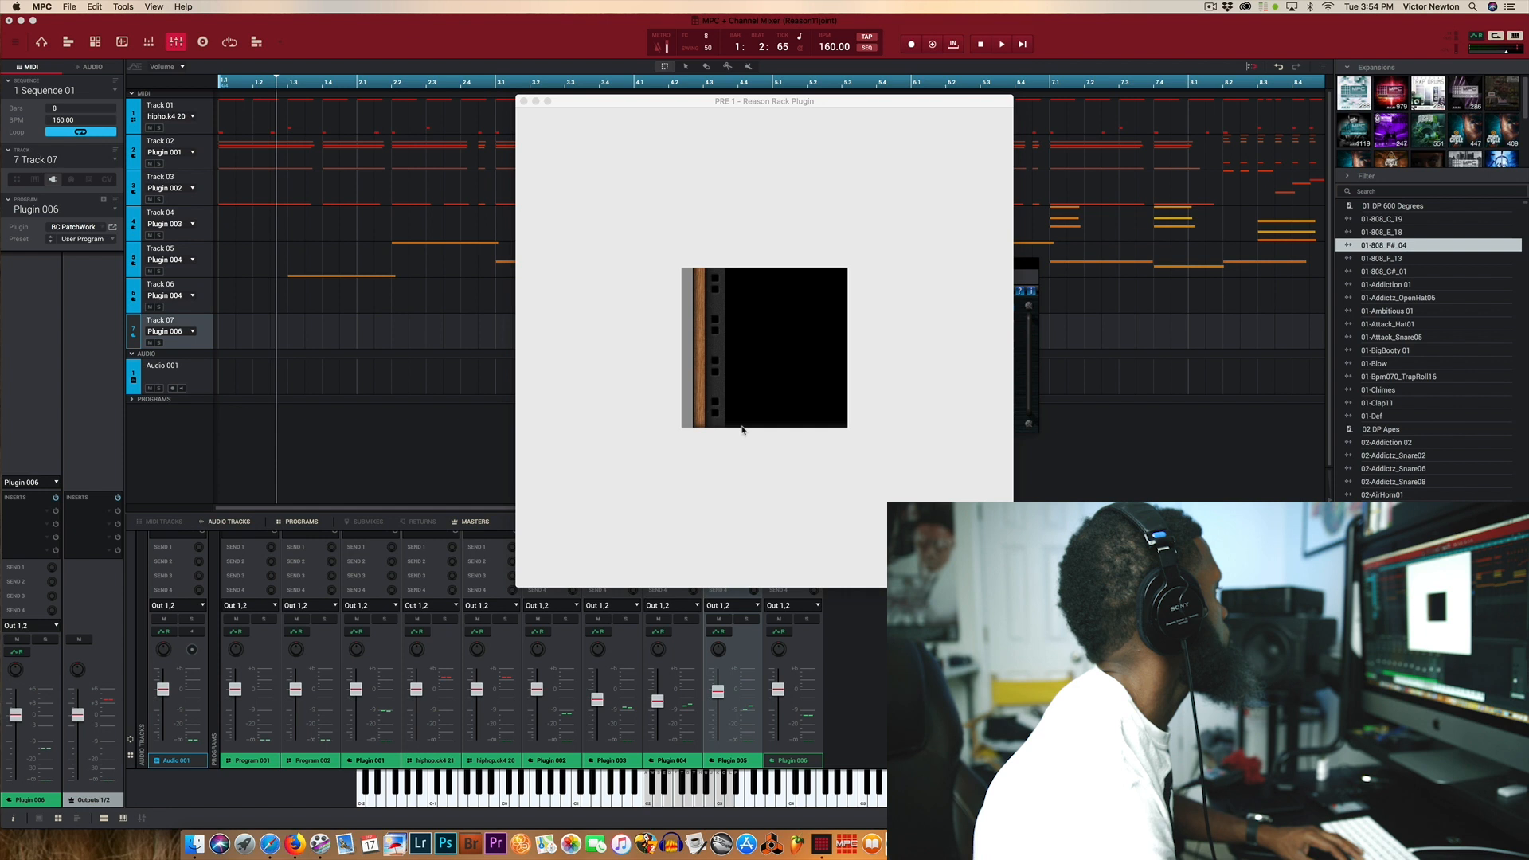
{"action": "left_click_drag", "start_coordinate": [836, 106], "coordinate": [961, 187]}
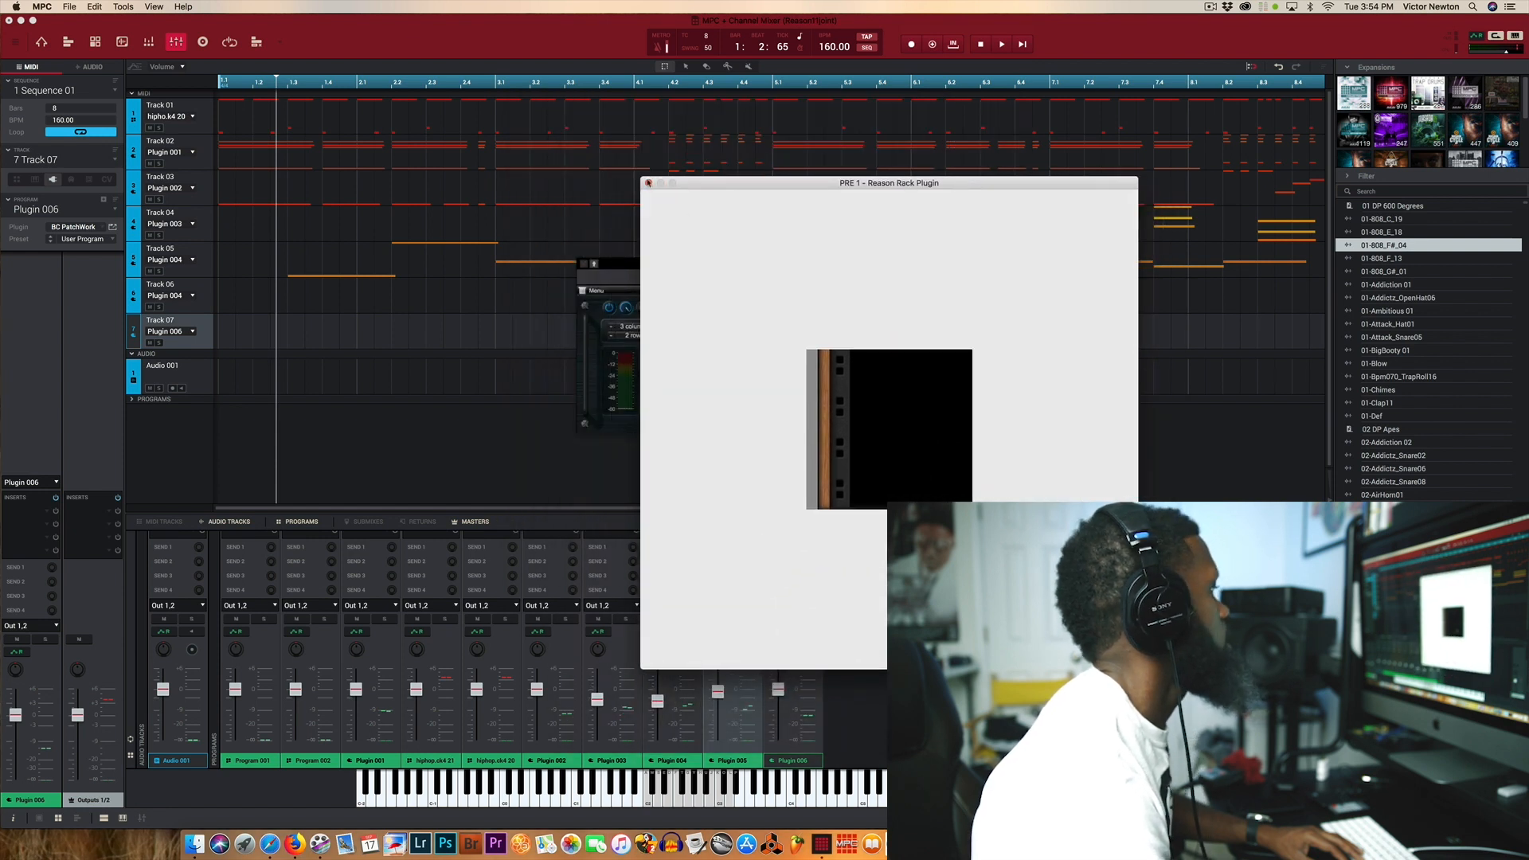
{"action": "left_click", "coordinate": [649, 184]}
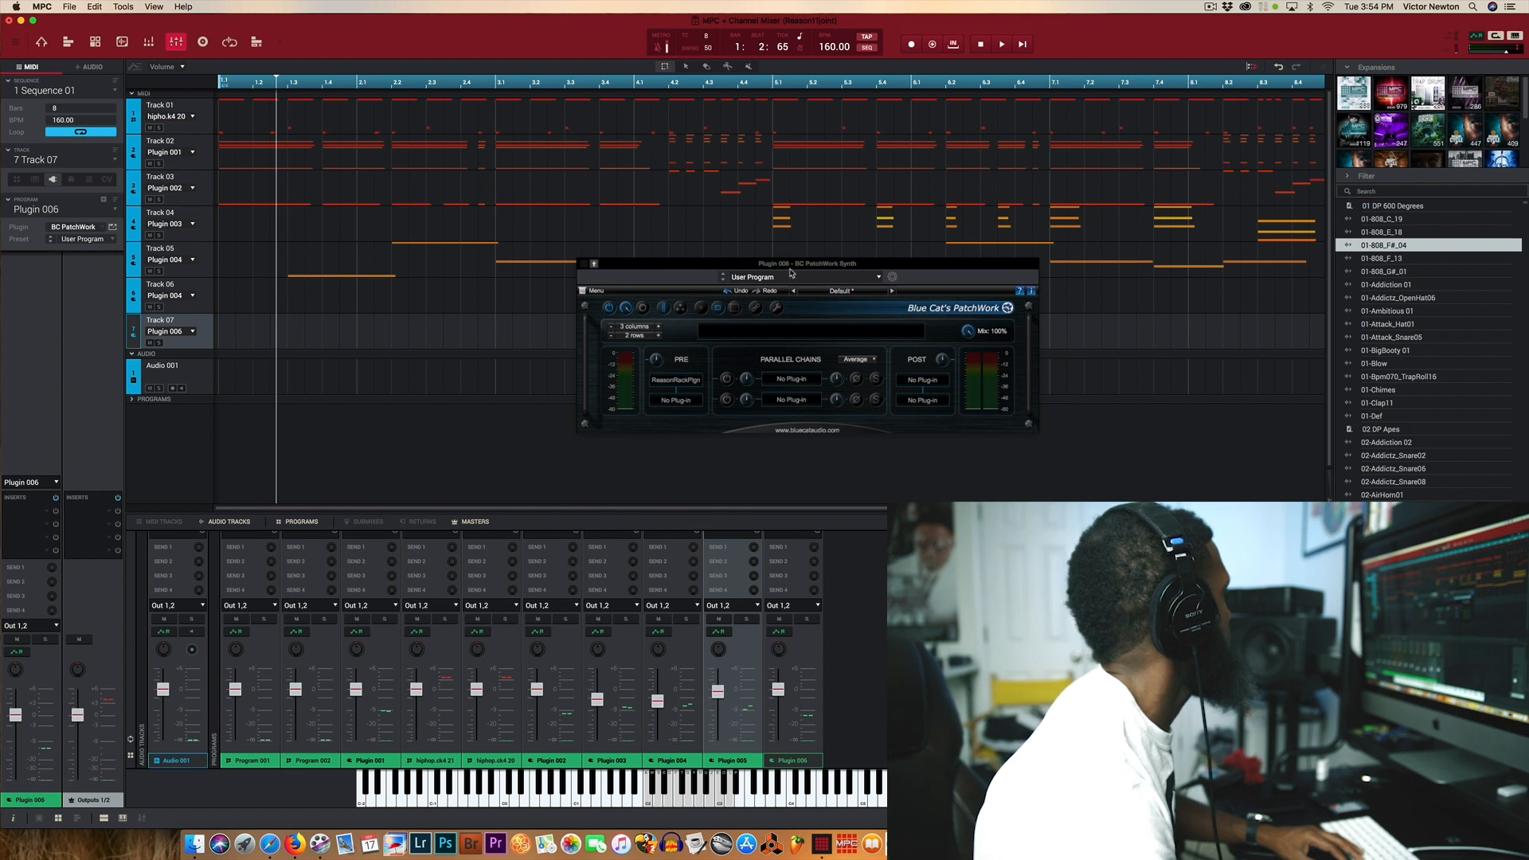
{"action": "left_click", "coordinate": [580, 265]}
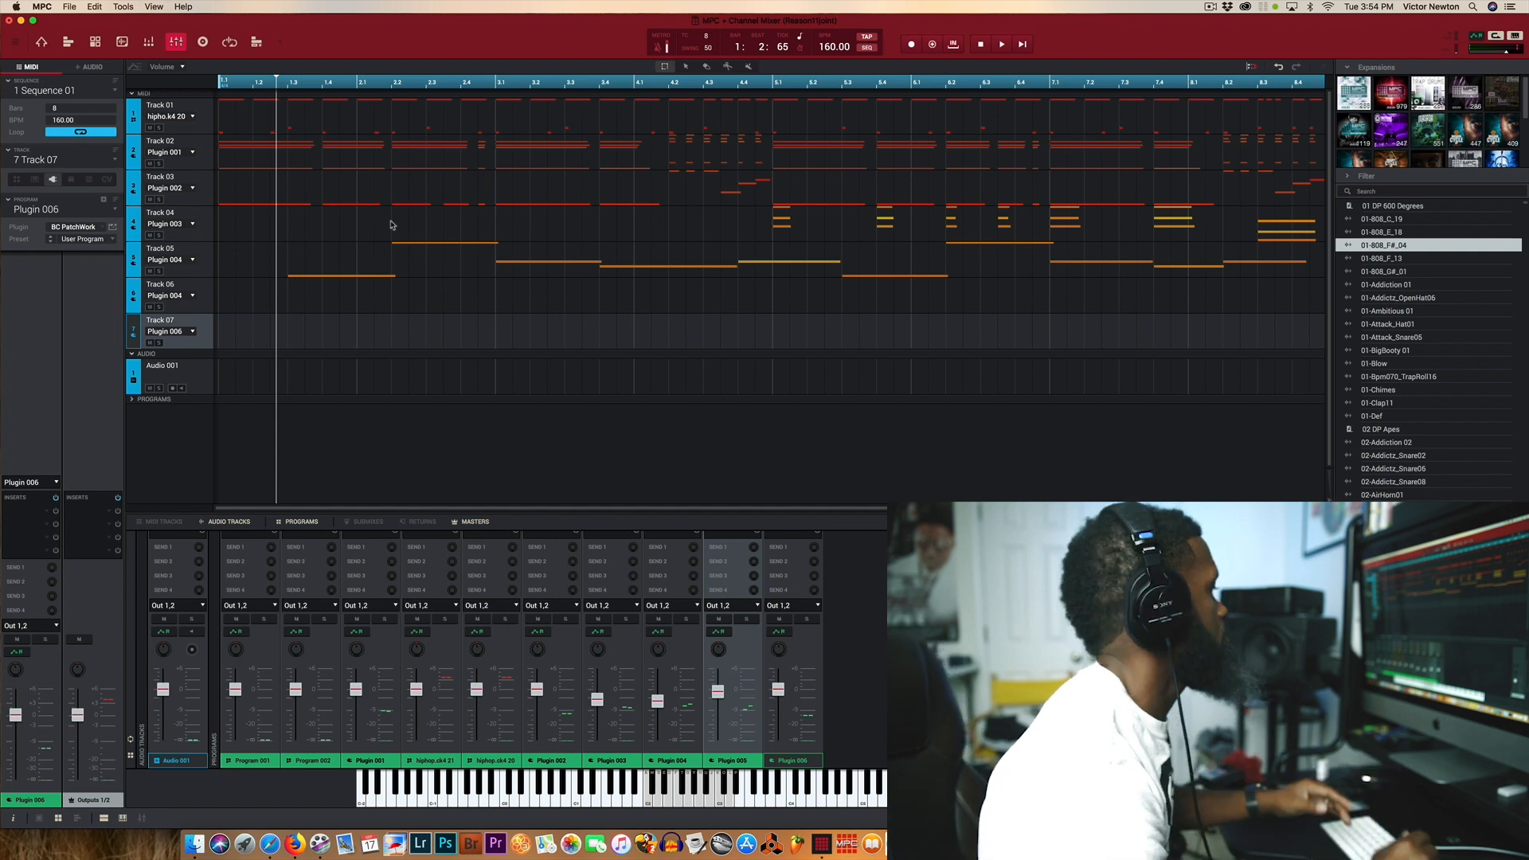
Step: Switch Track 07 from a plugin program to a keygroup program
{"action": "left_click", "coordinate": [35, 180]}
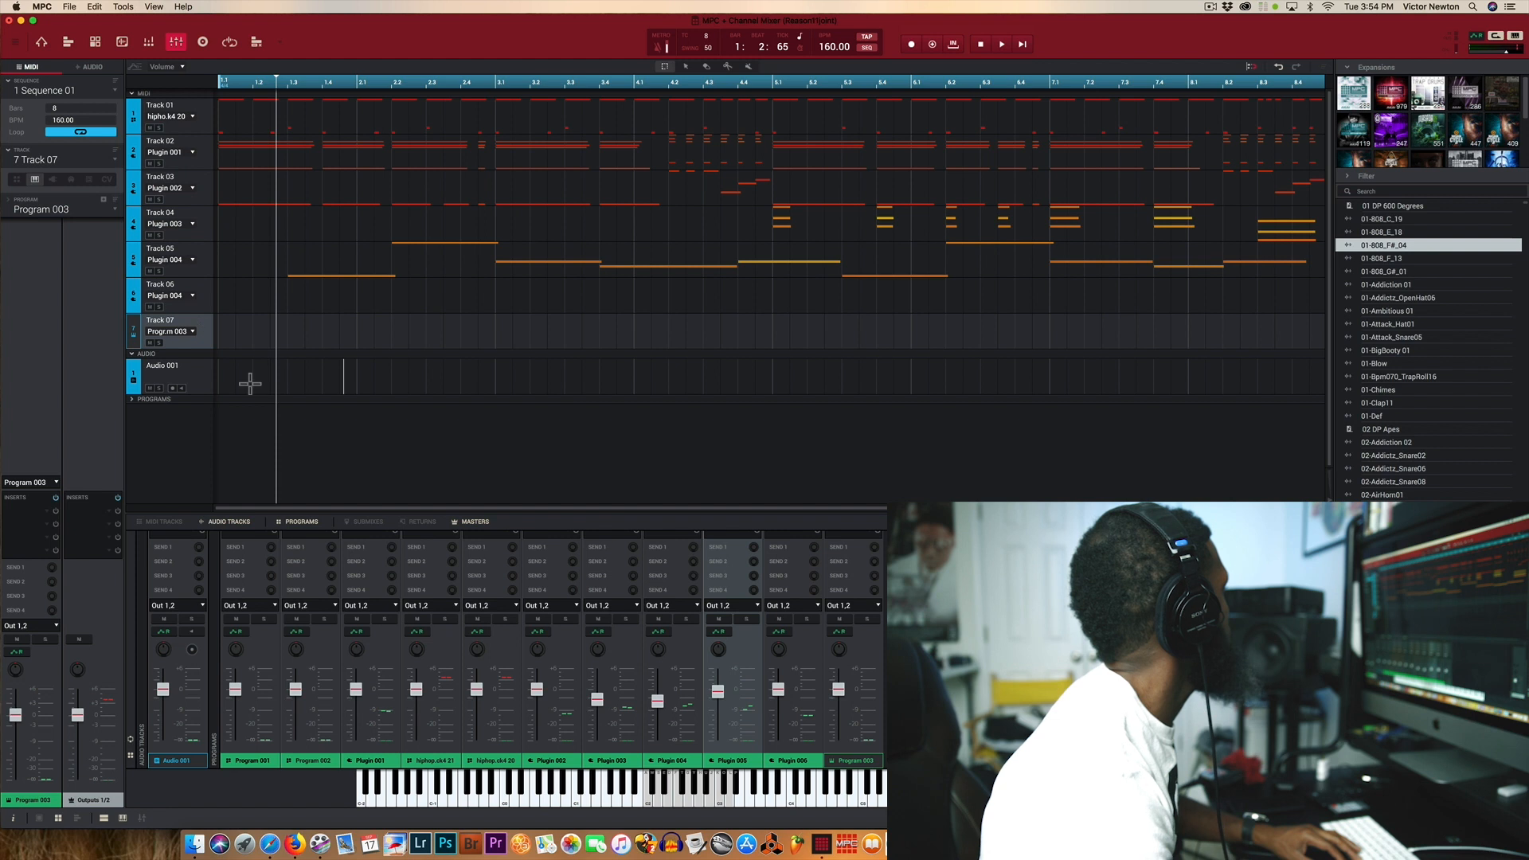